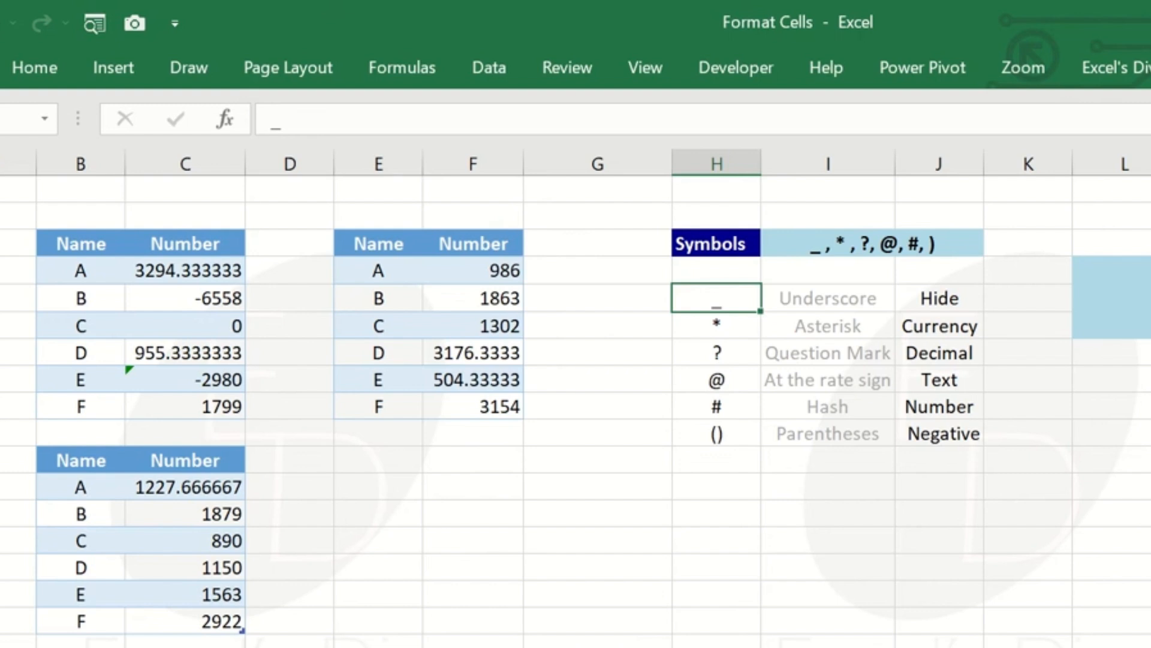
- Review the format symbols in the Symbols list one by one, from the underscore down to the parentheses
{"action": "key", "text": "Down"}
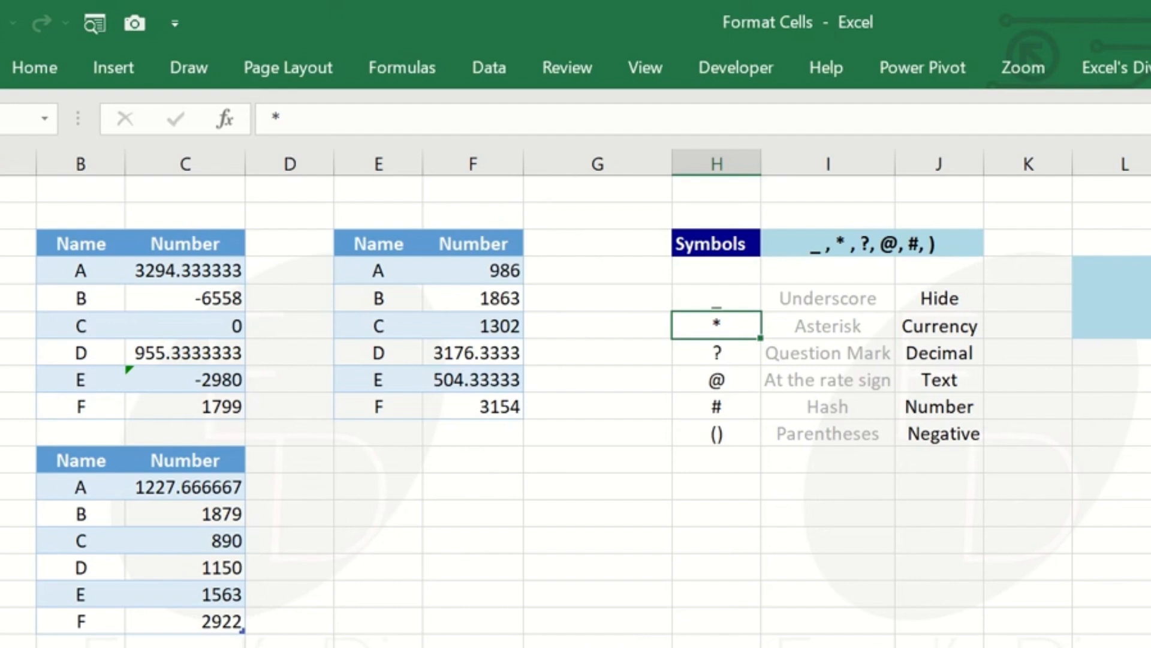
{"action": "key", "text": "Down"}
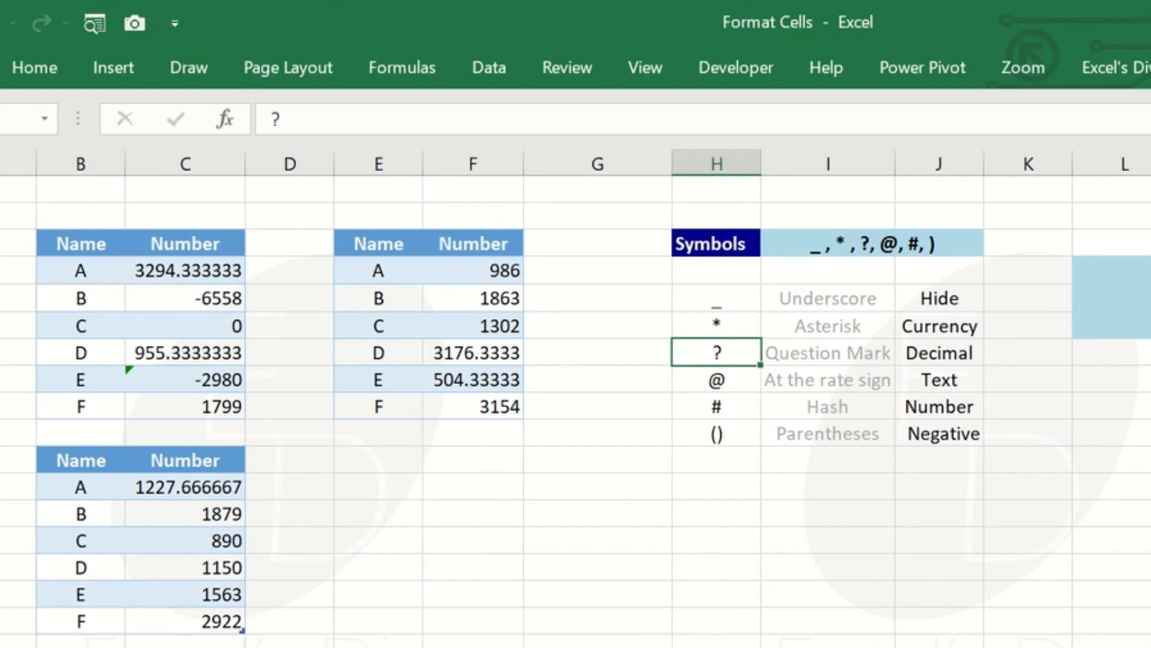
{"action": "key", "text": "Down"}
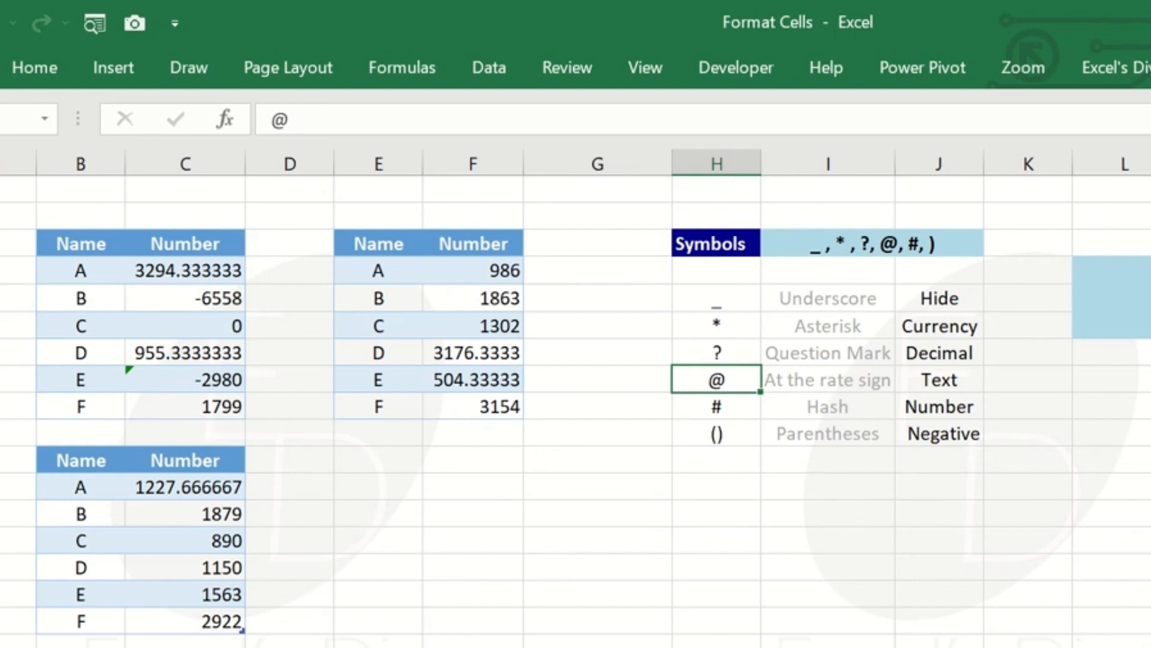
{"action": "key", "text": "Down"}
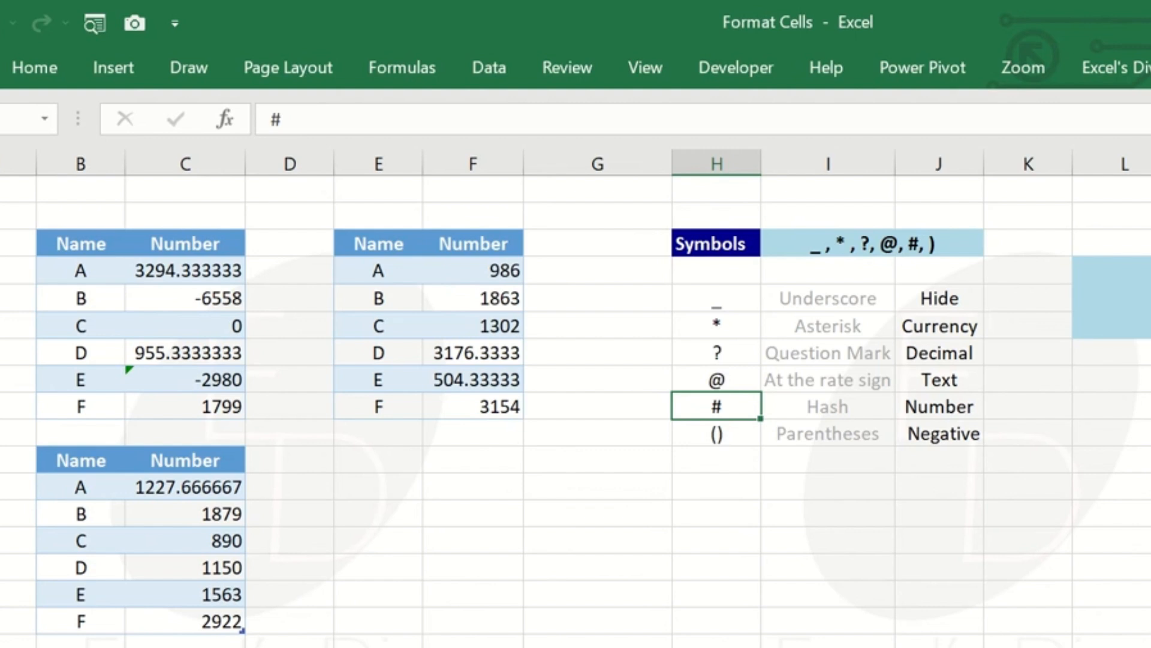
{"action": "key", "text": "Down"}
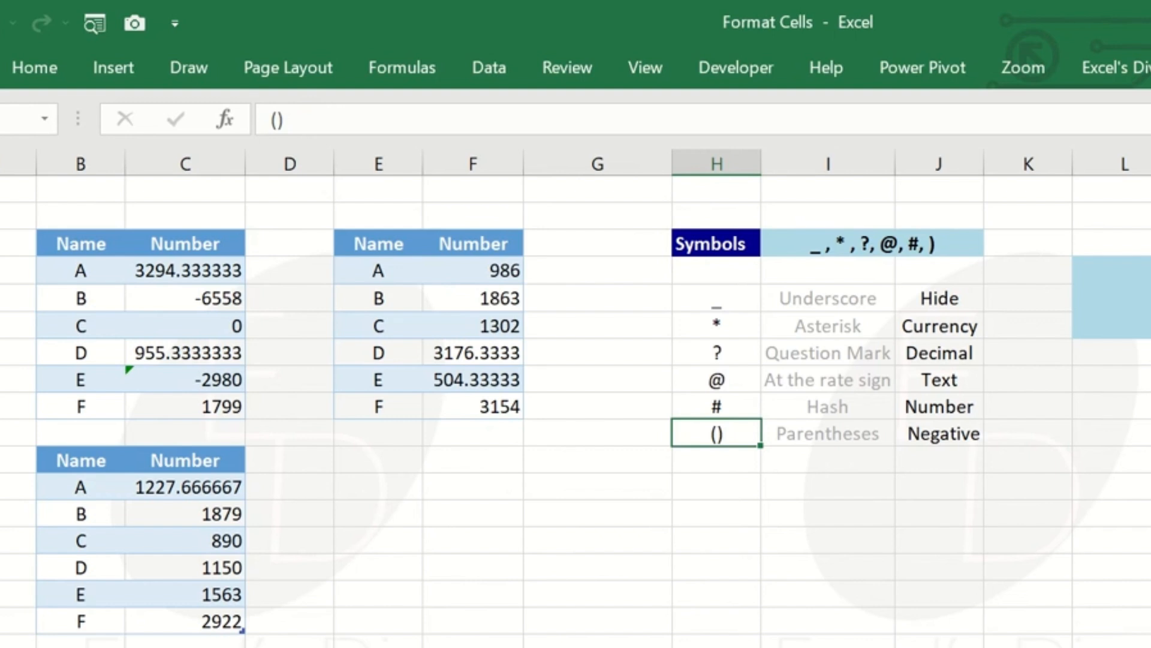
- Bring up the Custom number formats for the six values in the first table's Number column
{"action": "key", "text": "Up"}
{"action": "key", "text": "Up"}
{"action": "key", "text": "Up"}
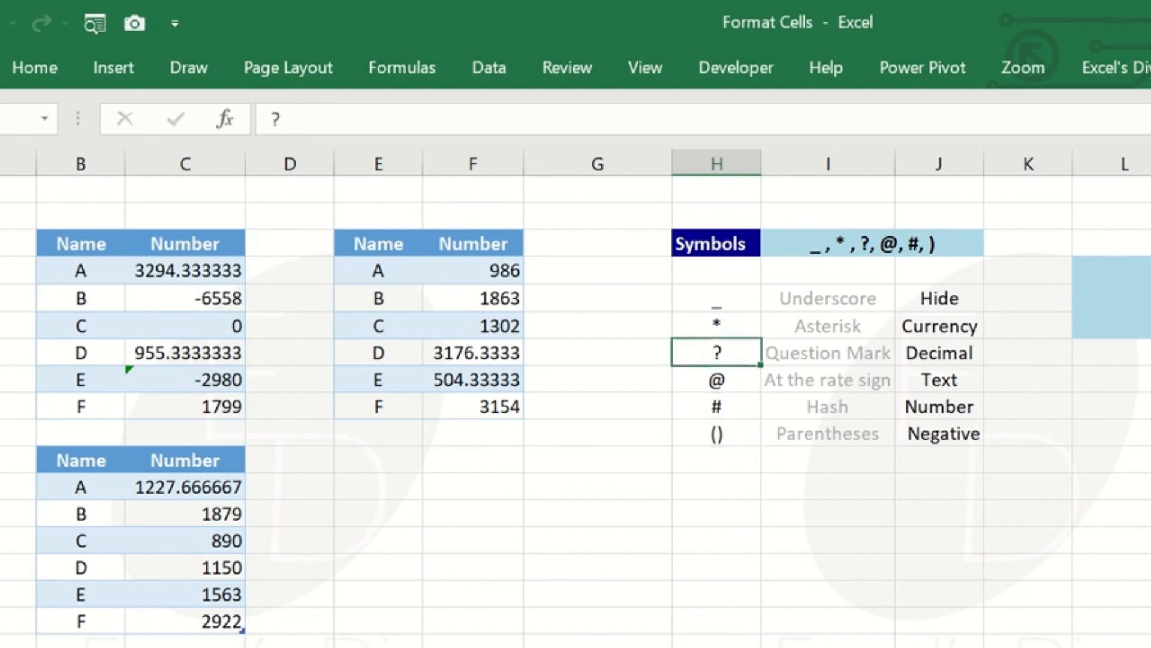
{"action": "key", "text": "Left"}
{"action": "key", "text": "Left"}
{"action": "key", "text": "Left"}
{"action": "key", "text": "Left"}
{"action": "key", "text": "Left"}
{"action": "key", "text": "Up"}
{"action": "key", "text": "Up"}
{"action": "key", "text": "Up"}
{"action": "key", "text": "shift+Down"}
{"action": "key", "text": "shift+Down"}
{"action": "key", "text": "shift+Down"}
{"action": "key", "text": "shift+Down"}
{"action": "key", "text": "shift+Down"}
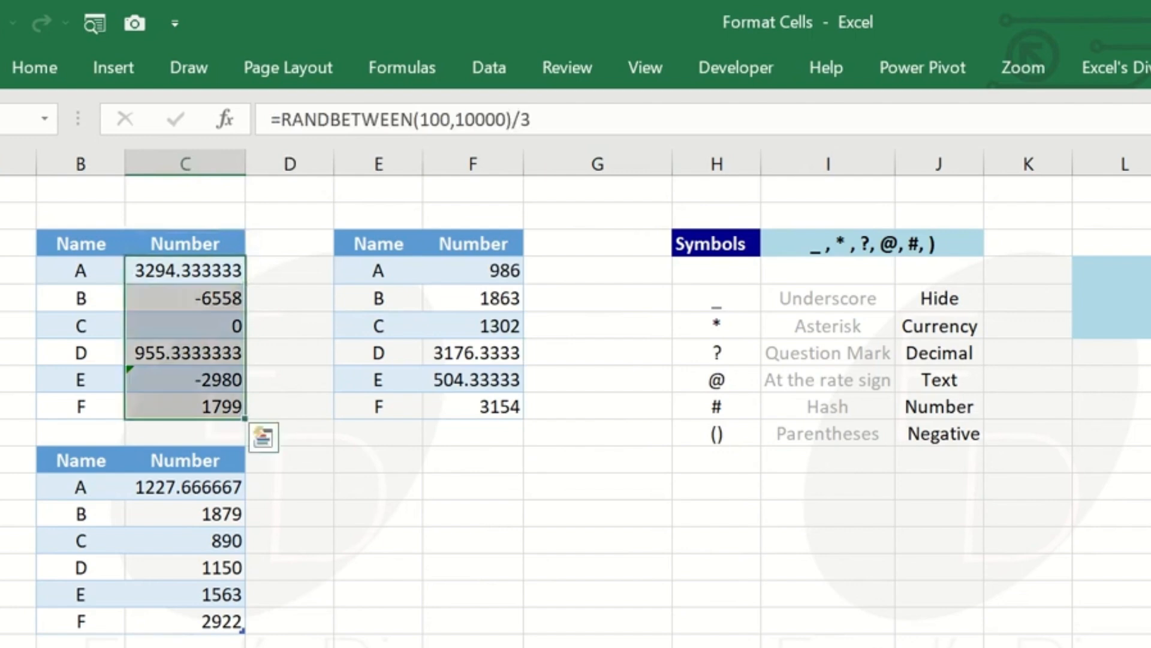
{"action": "key", "text": "ctrl+1"}
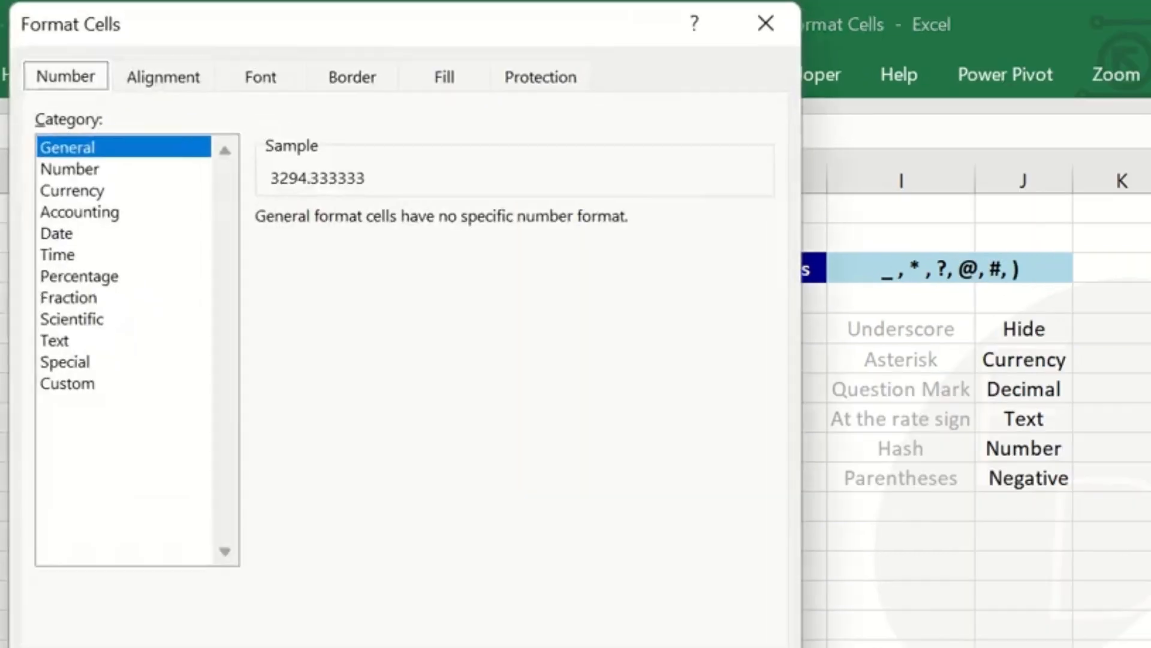
{"action": "key", "text": "Tab"}
{"action": "key", "text": "Down"}
{"action": "key", "text": "Down"}
{"action": "key", "text": "Down"}
{"action": "key", "text": "Down"}
{"action": "key", "text": "Down"}
{"action": "key", "text": "Down"}
{"action": "key", "text": "Down"}
{"action": "key", "text": "Down"}
{"action": "key", "text": "Down"}
{"action": "key", "text": "Down"}
{"action": "key", "text": "Down"}
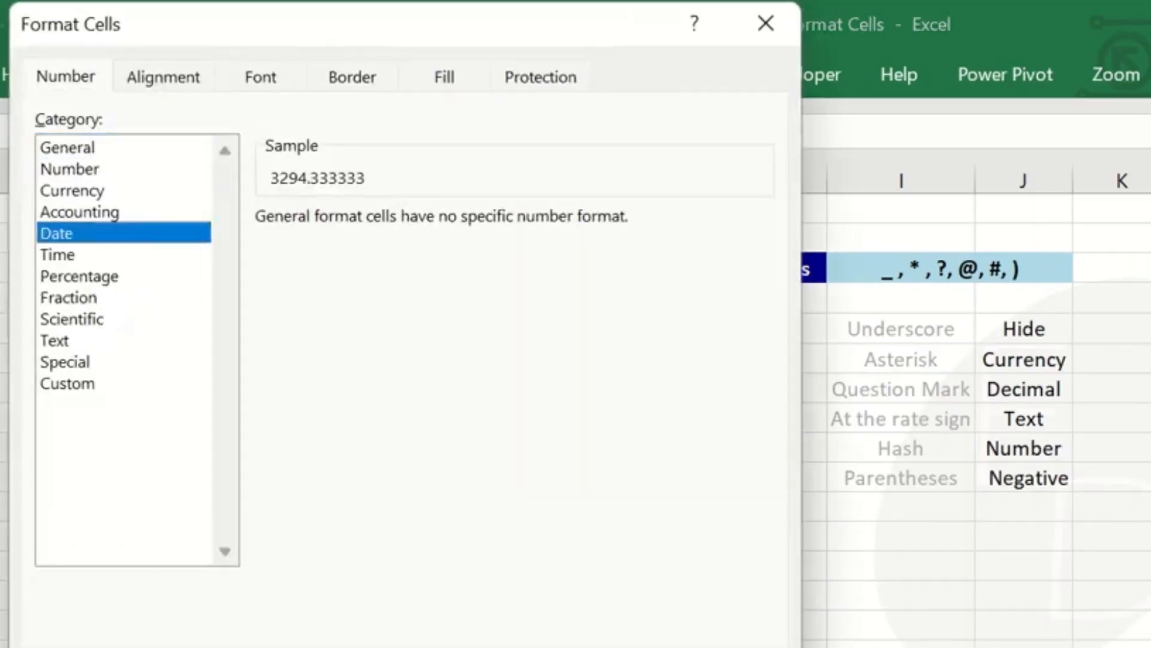
- Apply the custom format code _ ₹ * #,##0_ ;_ ₹ * -#,##0_ ;_ ₹ * "-"_ ;_ @_ to the selected values
{"action": "key", "text": "Tab"}
{"action": "key", "text": "Down"}
{"action": "key", "text": "Down"}
{"action": "key", "text": "Down"}
{"action": "key", "text": "Down"}
{"action": "key", "text": "Down"}
{"action": "key", "text": "Down"}
{"action": "key", "text": "Down"}
{"action": "key", "text": "Down"}
{"action": "key", "text": "Down"}
{"action": "key", "text": "Down"}
{"action": "key", "text": "Down"}
{"action": "key", "text": "Down"}
{"action": "key", "text": "Down"}
{"action": "key", "text": "Down"}
{"action": "key", "text": "Down"}
{"action": "key", "text": "Down"}
{"action": "key", "text": "Down"}
{"action": "key", "text": "Down"}
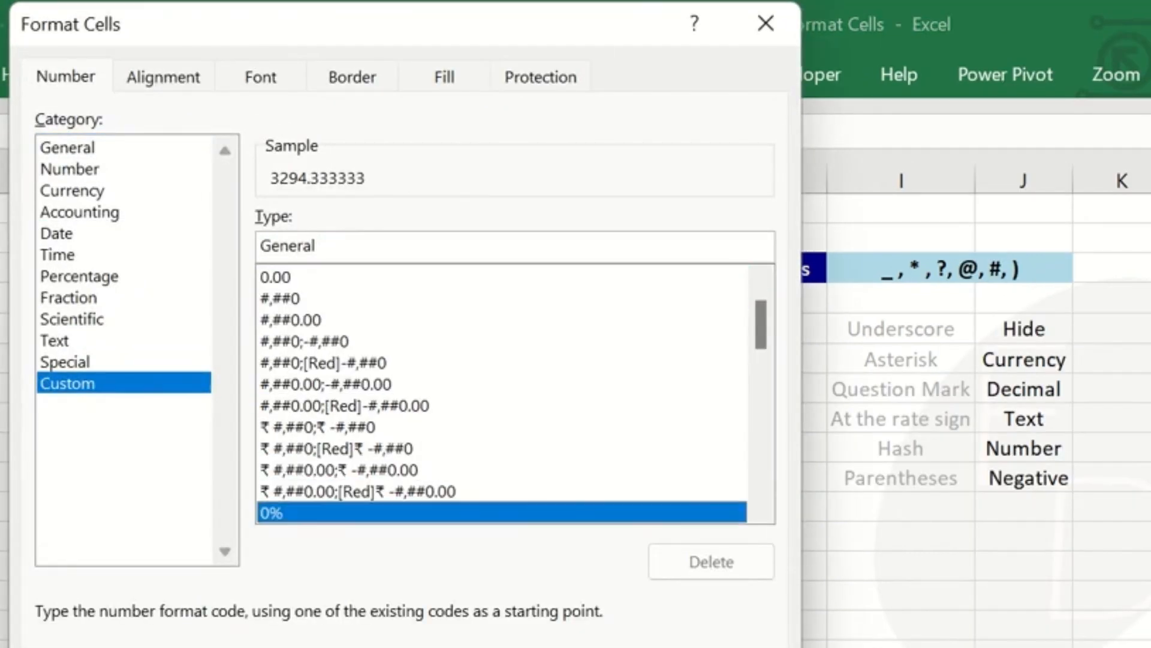
{"action": "key", "text": "Down"}
{"action": "key", "text": "Down"}
{"action": "key", "text": "Down"}
{"action": "key", "text": "Down"}
{"action": "key", "text": "Down"}
{"action": "key", "text": "Down"}
{"action": "key", "text": "Down"}
{"action": "key", "text": "Down"}
{"action": "key", "text": "Down"}
{"action": "key", "text": "Down"}
{"action": "key", "text": "Down"}
{"action": "key", "text": "Down"}
{"action": "key", "text": "Down"}
{"action": "key", "text": "Down"}
{"action": "key", "text": "Down"}
{"action": "key", "text": "Down"}
{"action": "key", "text": "Down"}
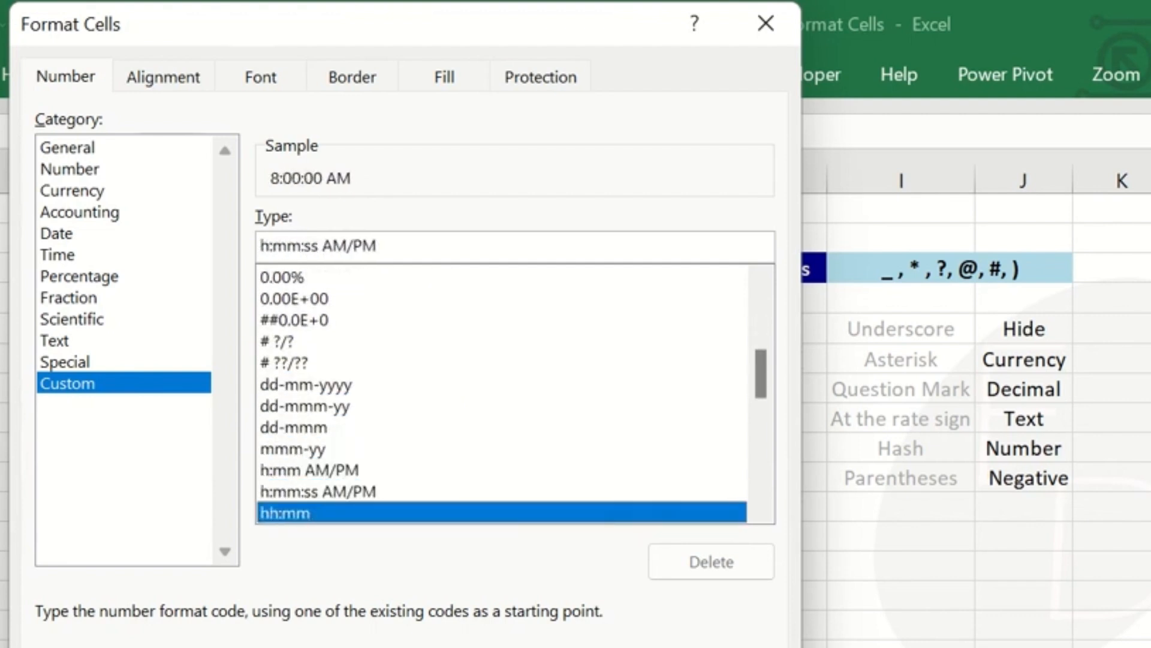
{"action": "key", "text": "Up"}
{"action": "key", "text": "Up"}
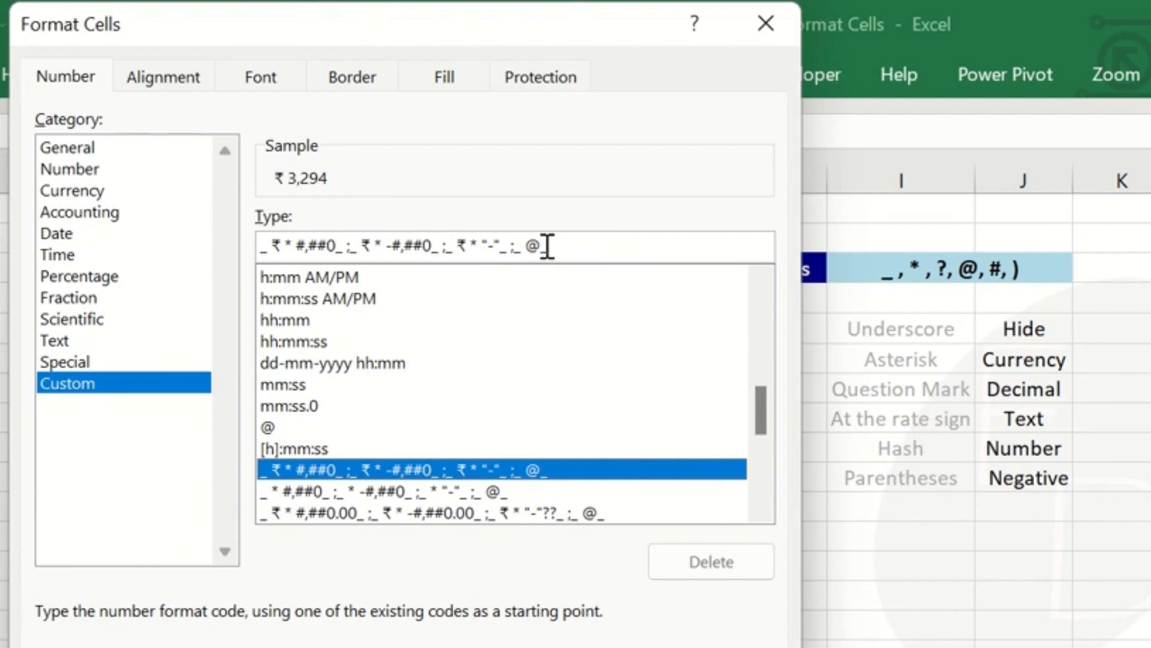
{"action": "key", "text": "Return"}
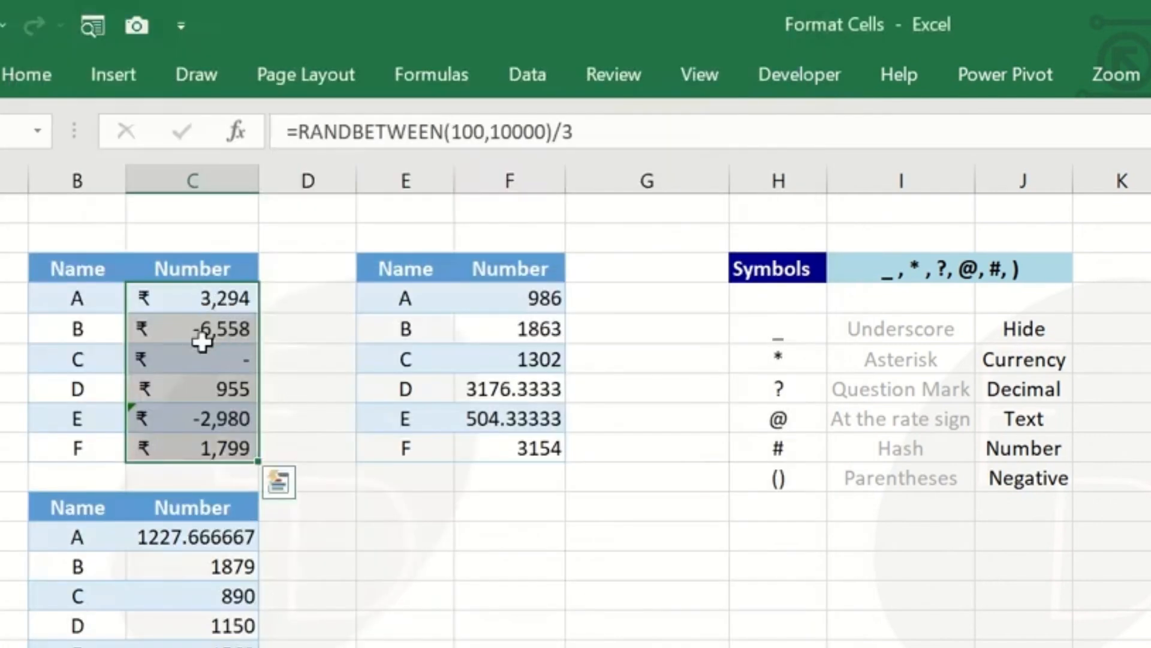
- Examine the custom format code assigned to the selected Number values, leaving it unedited
{"action": "key", "text": "ctrl+1"}
{"action": "left_click", "coordinate": [64, 385]}
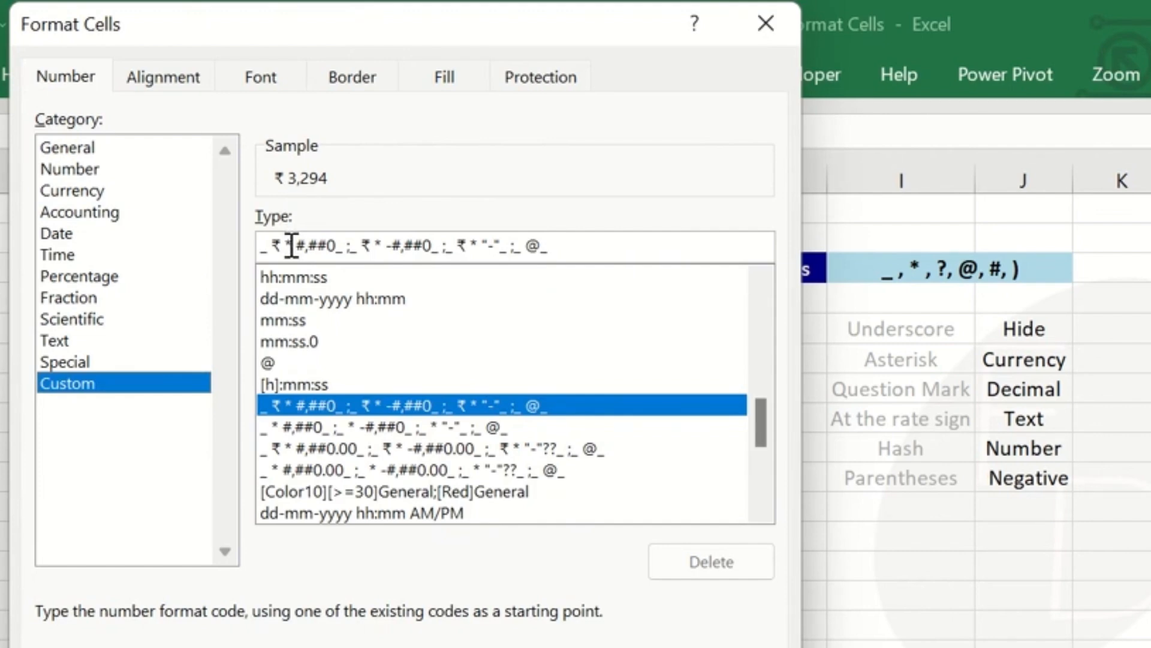
{"action": "key", "text": "Return"}
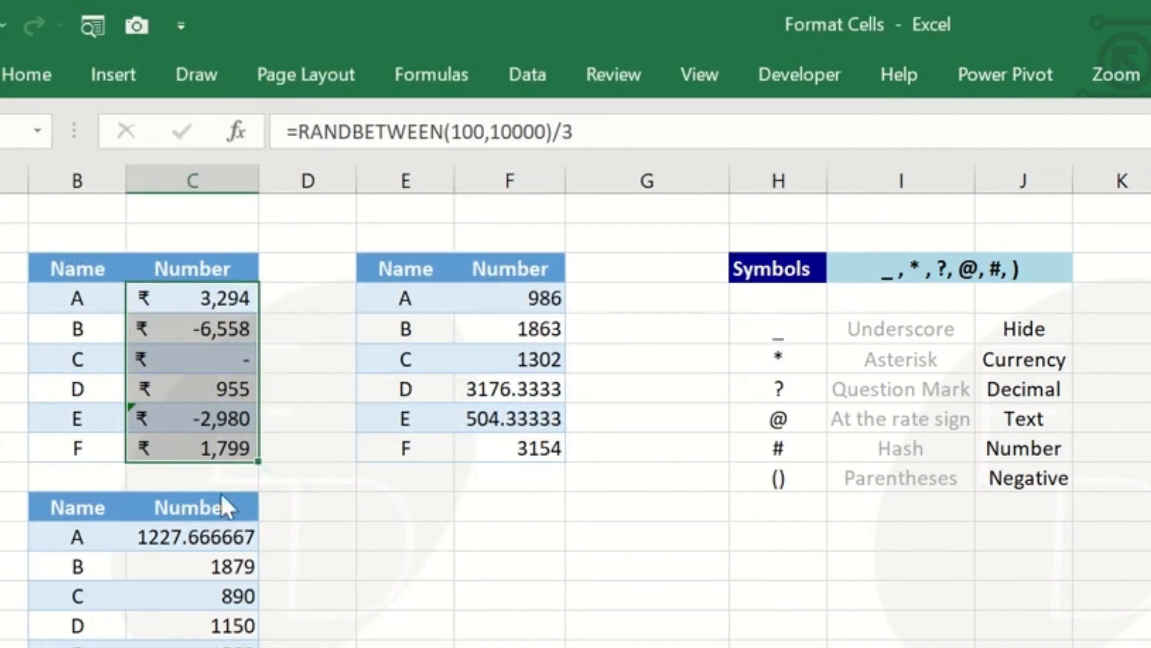
- Remove the #,## placeholders from the positive-number section of the selected values' custom format code
{"action": "key", "text": "ctrl+1"}
{"action": "left_click", "coordinate": [84, 385]}
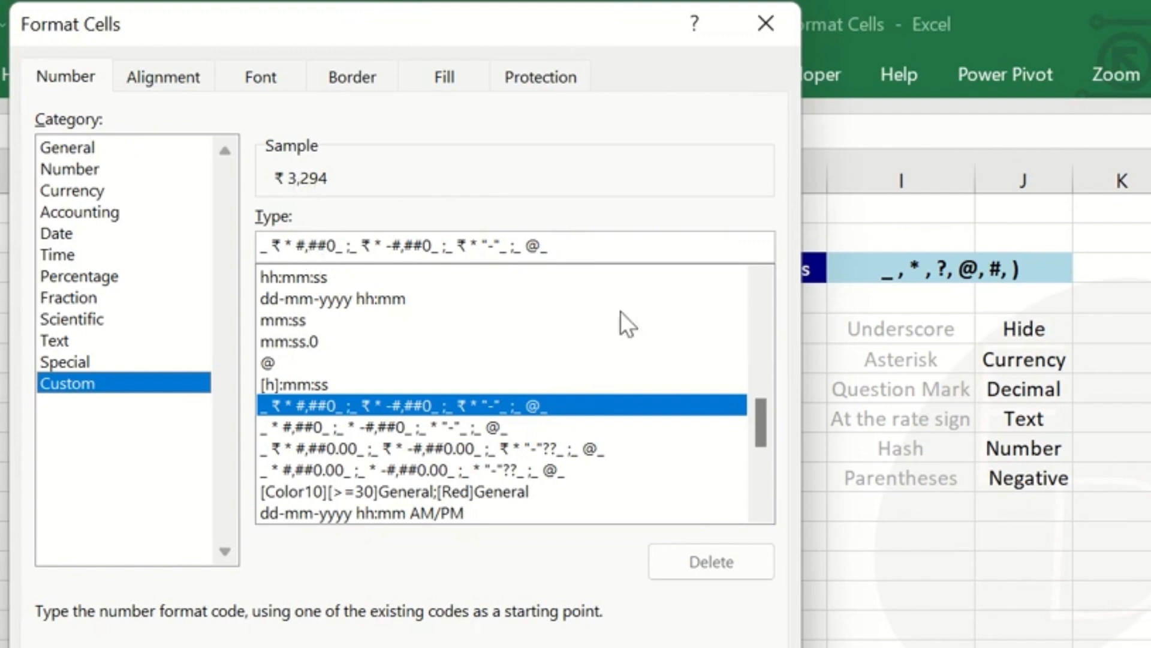
{"action": "left_click", "coordinate": [326, 244]}
{"action": "key", "text": "BackSpace"}
{"action": "key", "text": "BackSpace"}
{"action": "key", "text": "BackSpace"}
{"action": "key", "text": "BackSpace"}
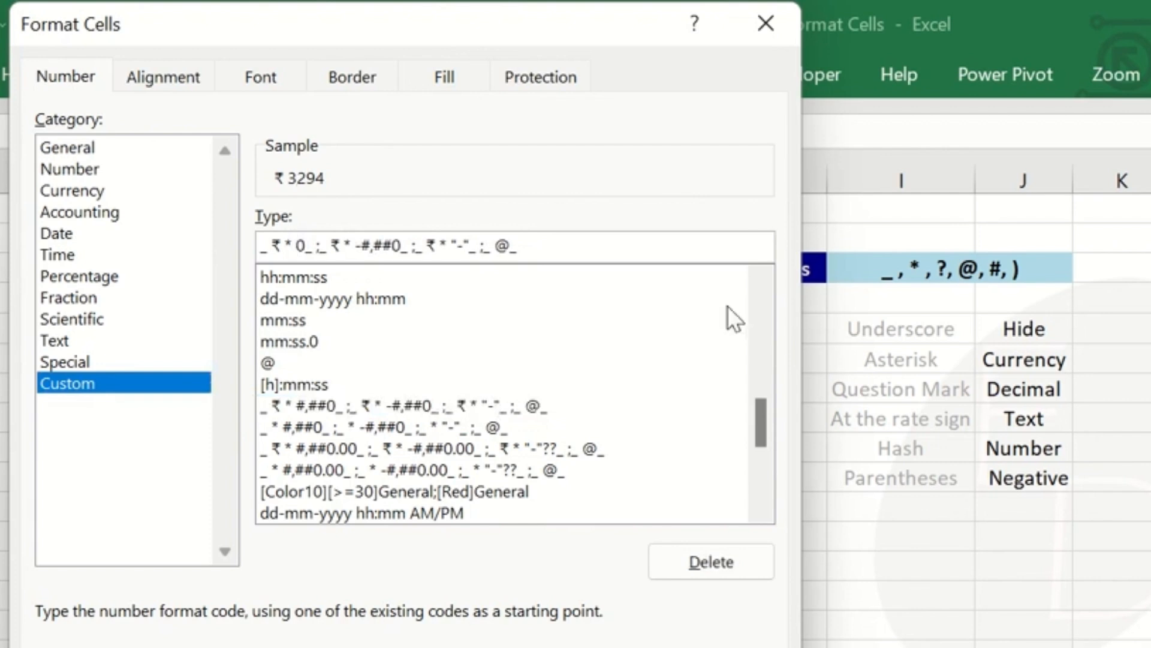
- Restore #,## before the 0 in the positive-number section and leave the cell formatting without applying changes
{"action": "type", "text": "#"}
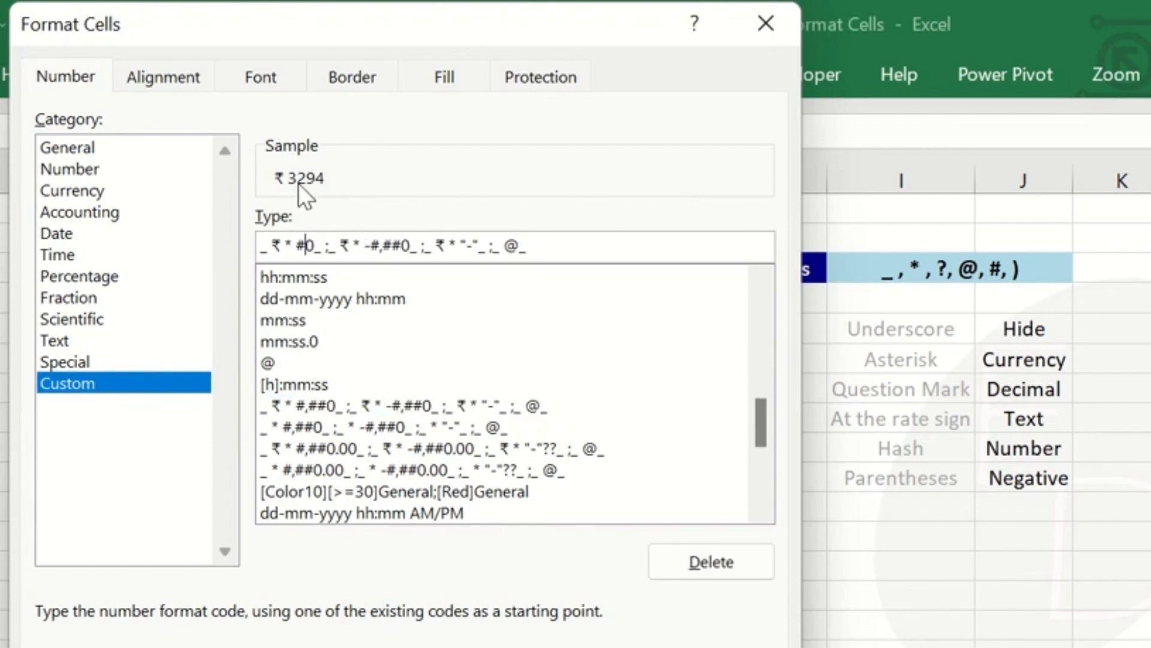
{"action": "type", "text": ",##"}
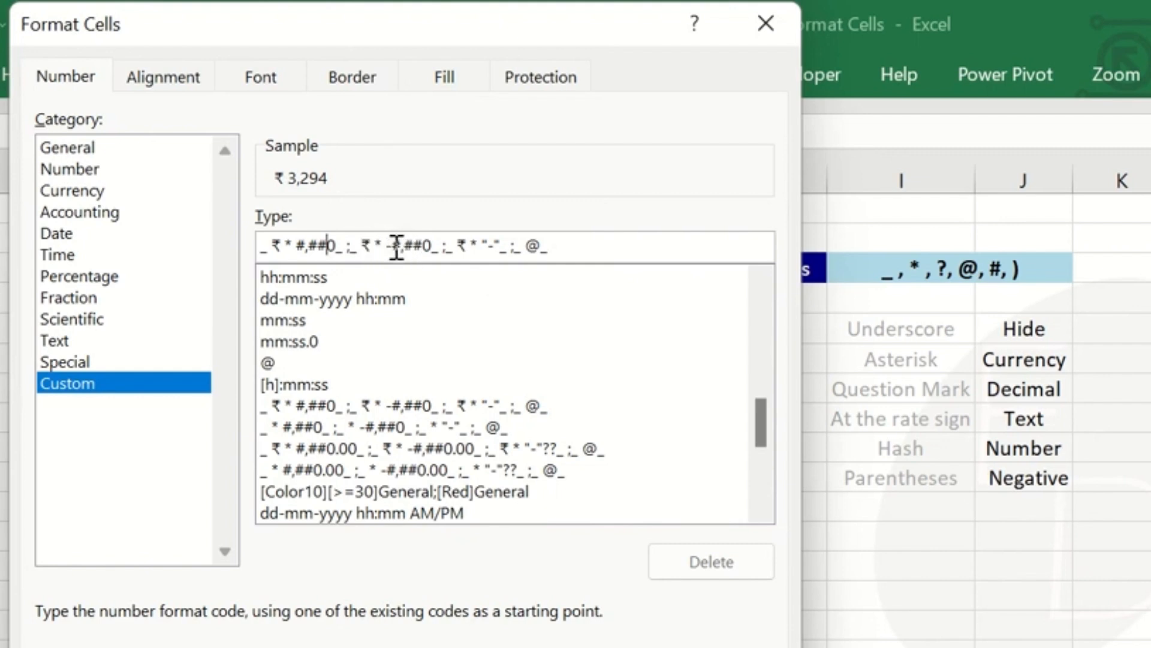
{"action": "left_click", "coordinate": [343, 247]}
{"action": "key", "text": "Right"}
{"action": "key", "text": "Escape"}
{"action": "key", "text": "Right"}
{"action": "key", "text": "Right"}
{"action": "key", "text": "Right"}
{"action": "key", "text": "Right"}
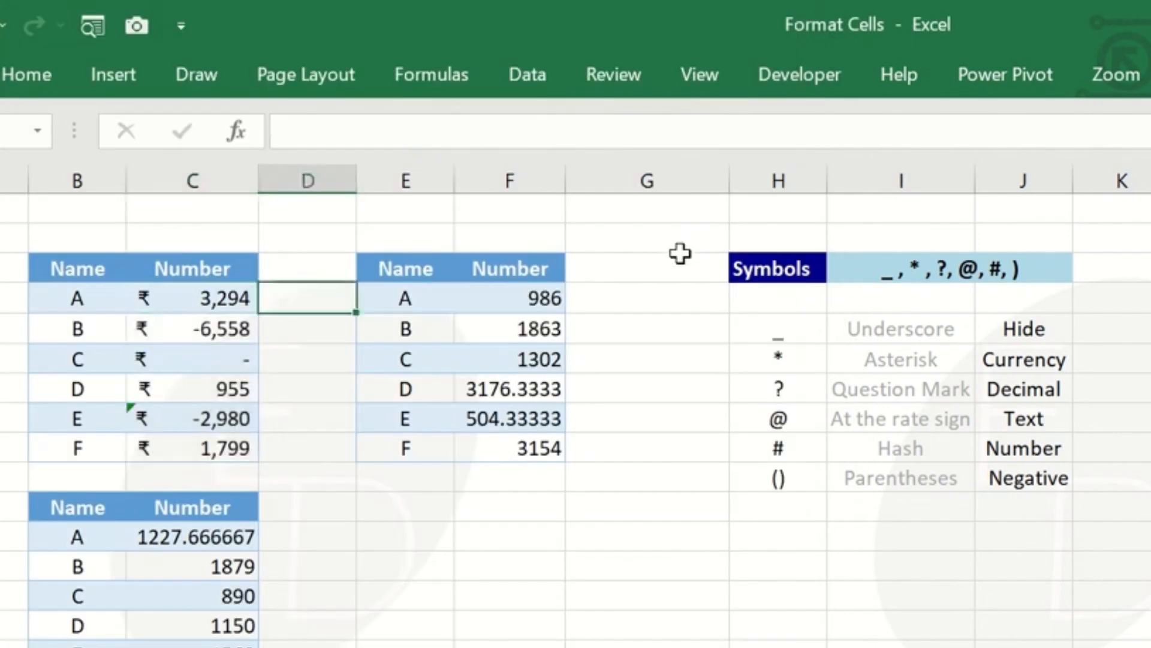
{"action": "key", "text": "Left"}
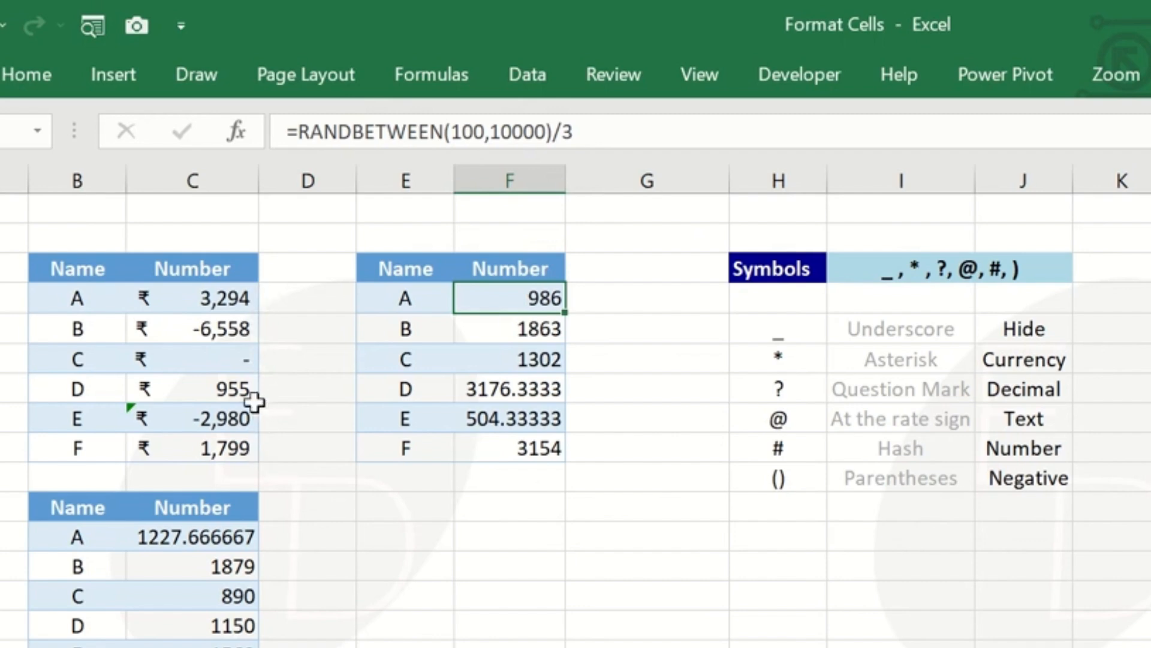
{"action": "key", "text": "ctrl+1"}
{"action": "left_click", "coordinate": [61, 384]}
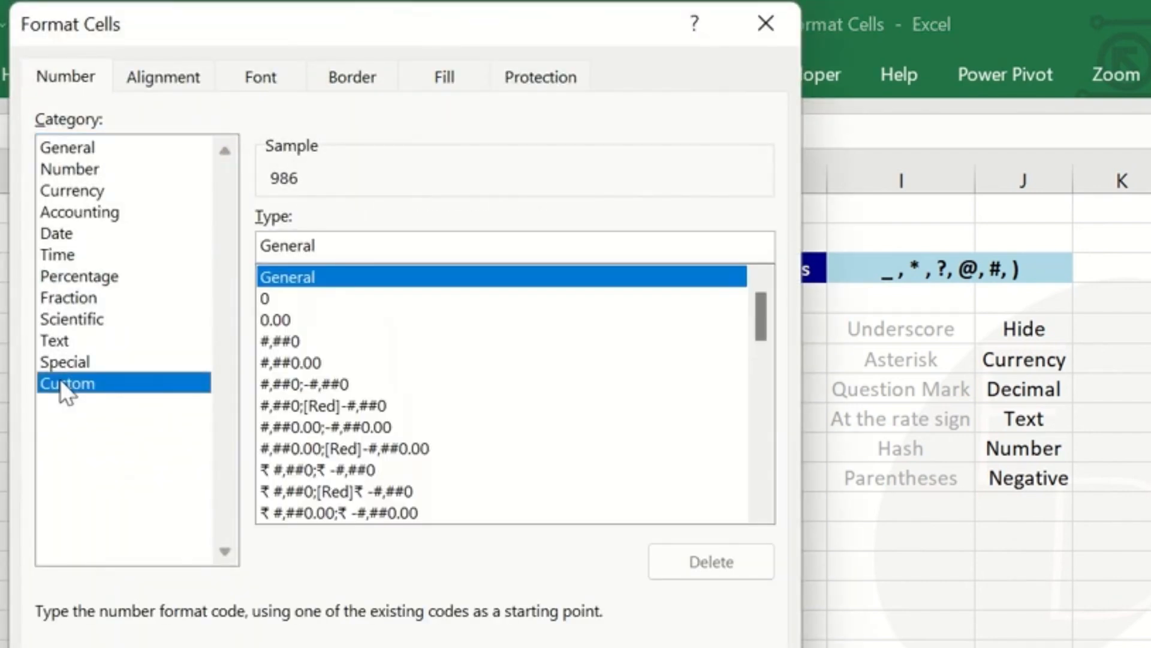
{"action": "key", "text": "Escape"}
- Inspect the leading underscore in the custom ₹ format code of the first table's Number values
{"action": "key", "text": "Left"}
{"action": "key", "text": "Left"}
{"action": "key", "text": "Left"}
{"action": "key", "text": "ctrl+shift+Down"}
{"action": "key", "text": "ctrl+1"}
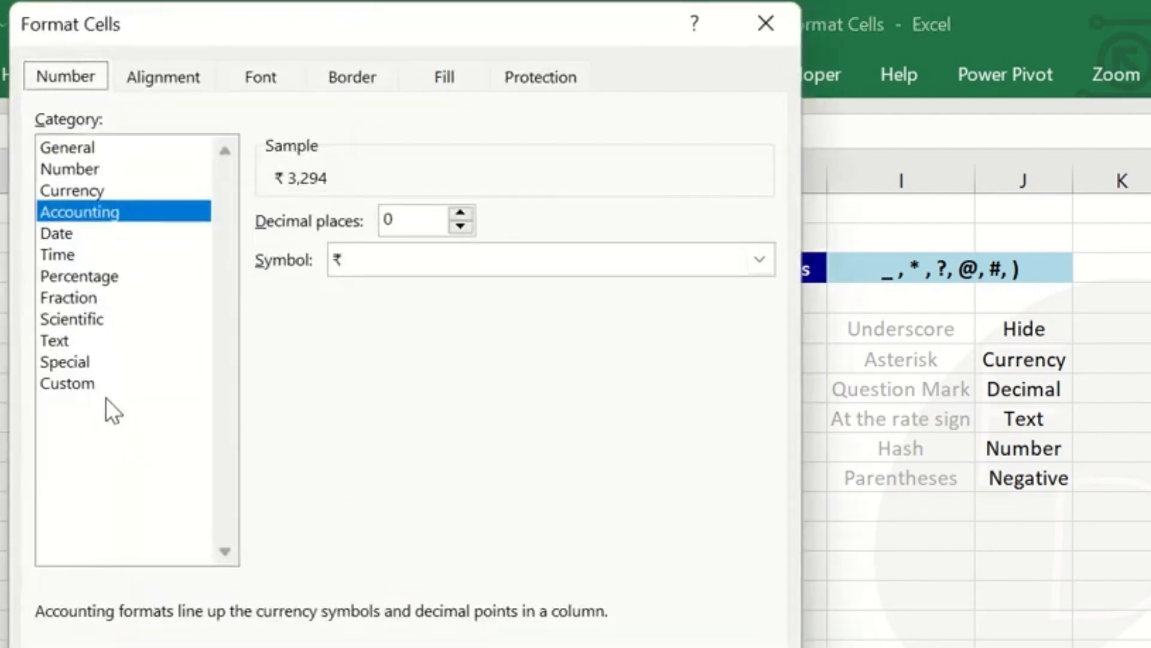
{"action": "left_click", "coordinate": [91, 385]}
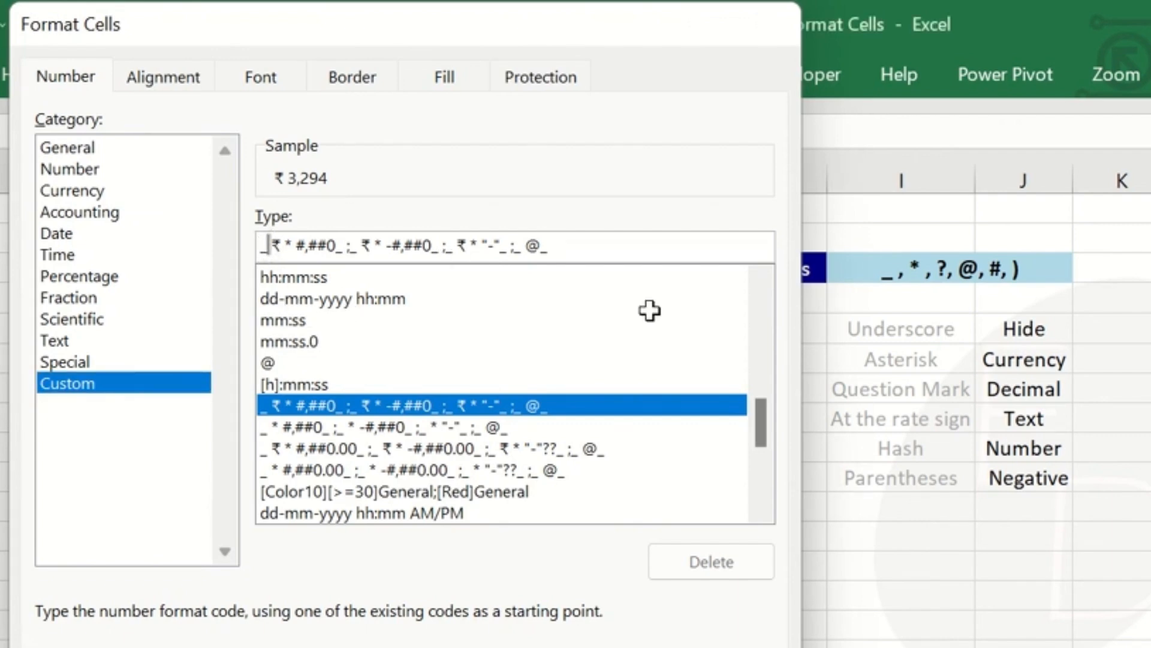
{"action": "key", "text": "Return"}
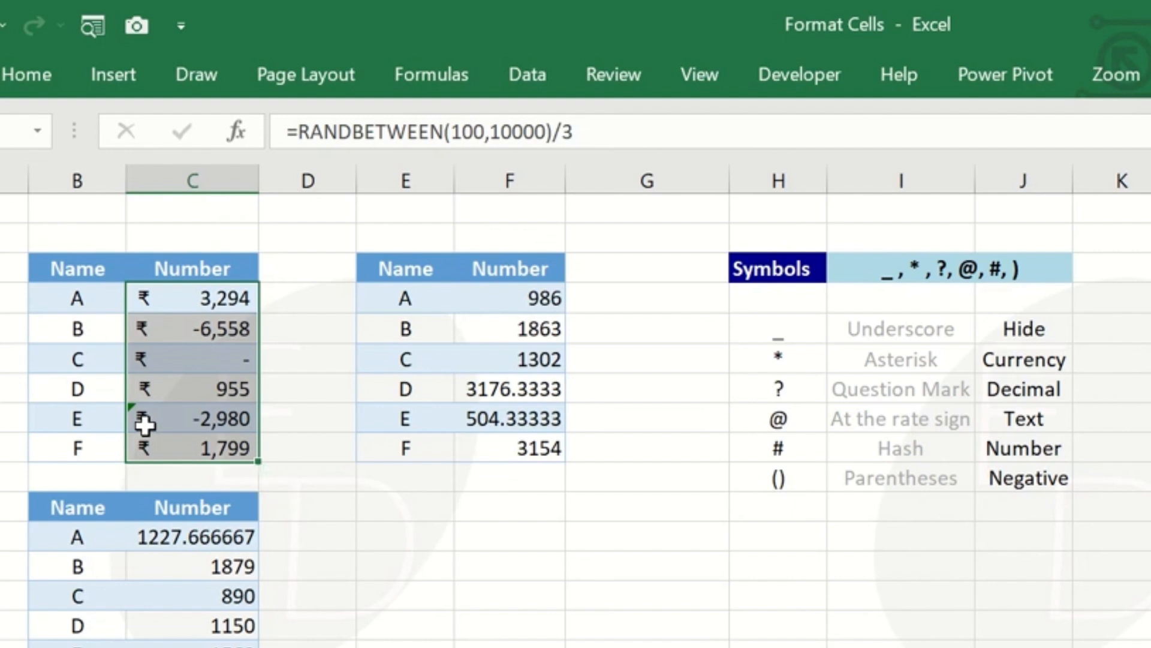
- Insert an underscore and a space between the two # placeholders after the comma in the custom code's positive-number section
{"action": "key", "text": "ctrl+1"}
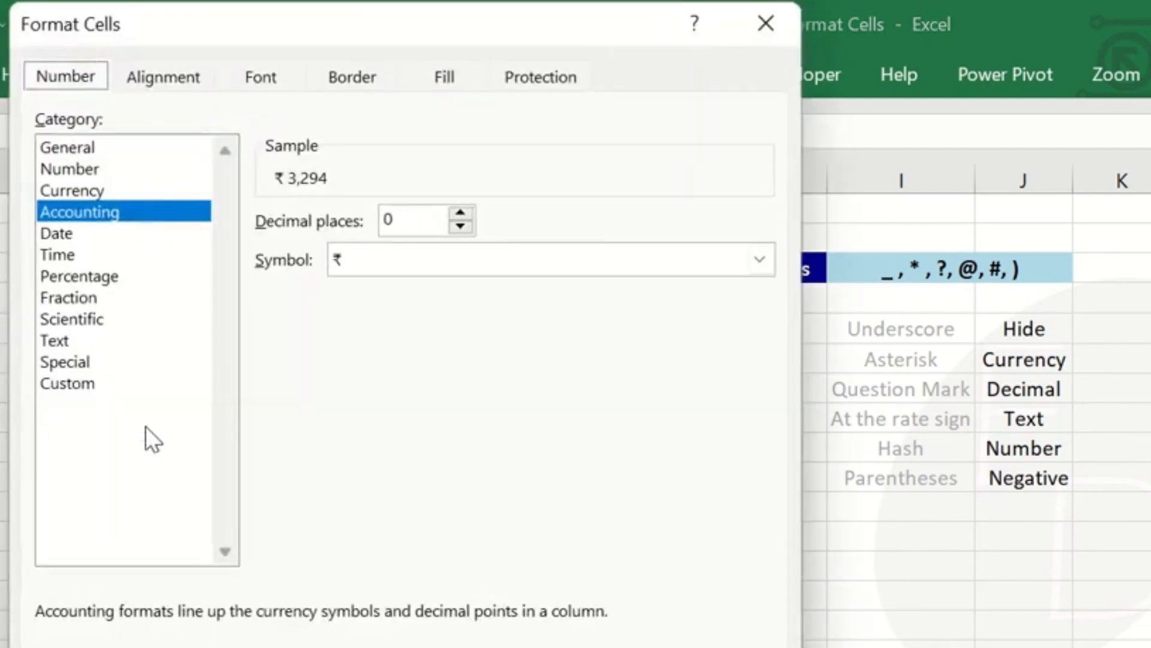
{"action": "key", "text": "Down"}
{"action": "key", "text": "Down"}
{"action": "key", "text": "Down"}
{"action": "key", "text": "Down"}
{"action": "key", "text": "Down"}
{"action": "key", "text": "Down"}
{"action": "key", "text": "Down"}
{"action": "key", "text": "Down"}
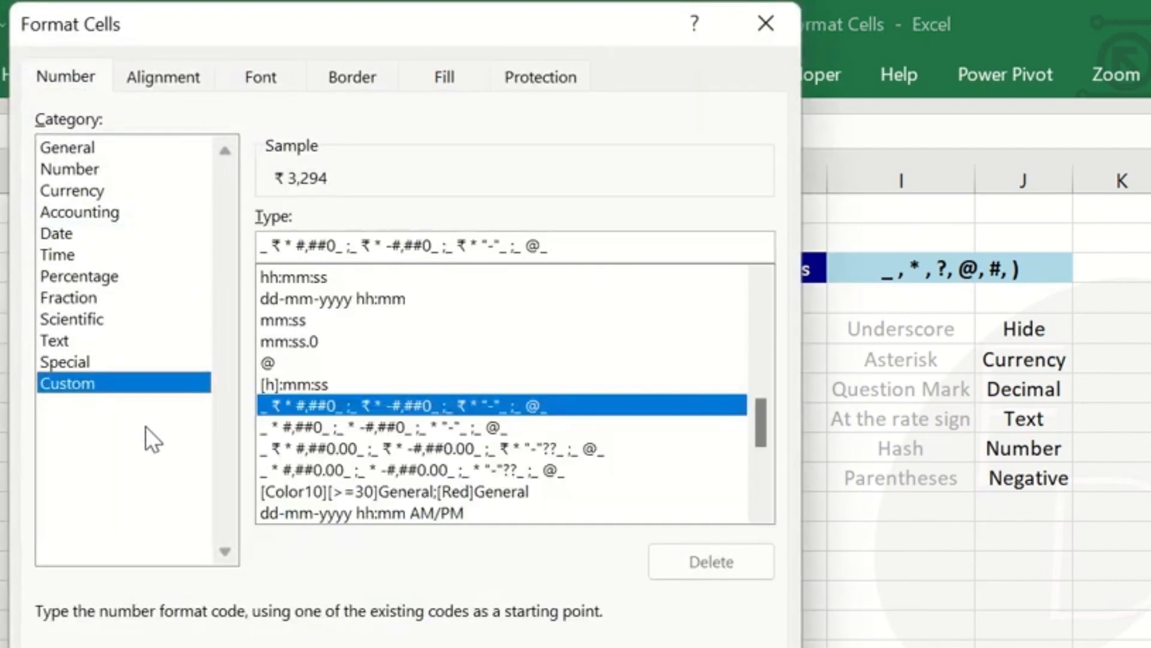
{"action": "left_click", "coordinate": [319, 246]}
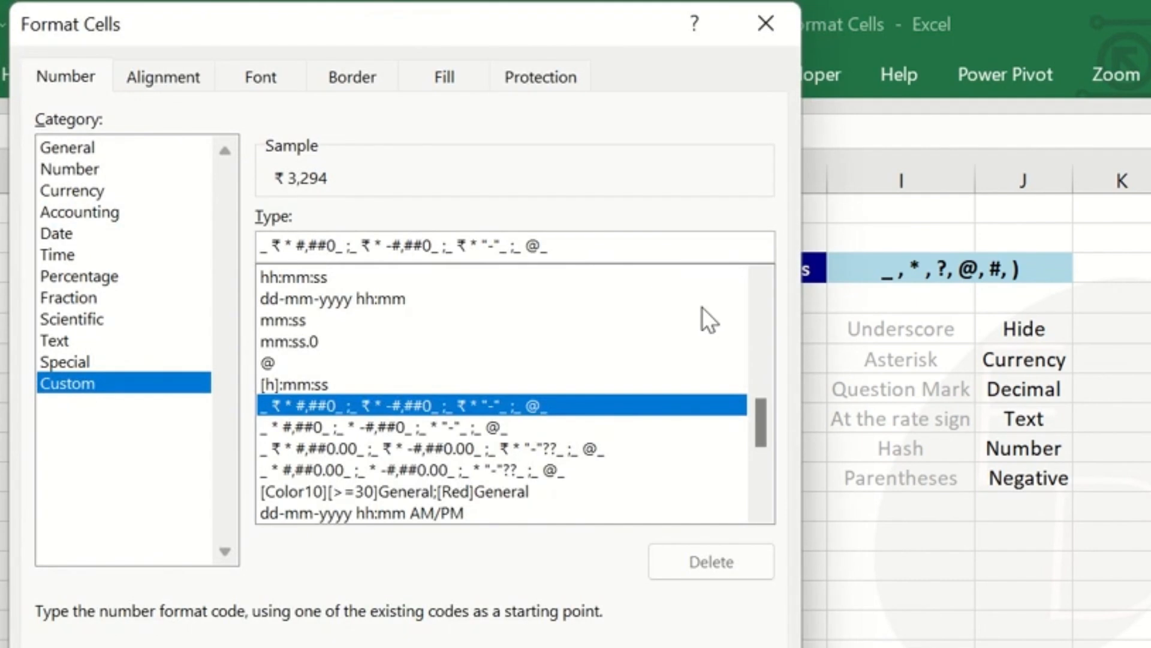
{"action": "type", "text": "_"}
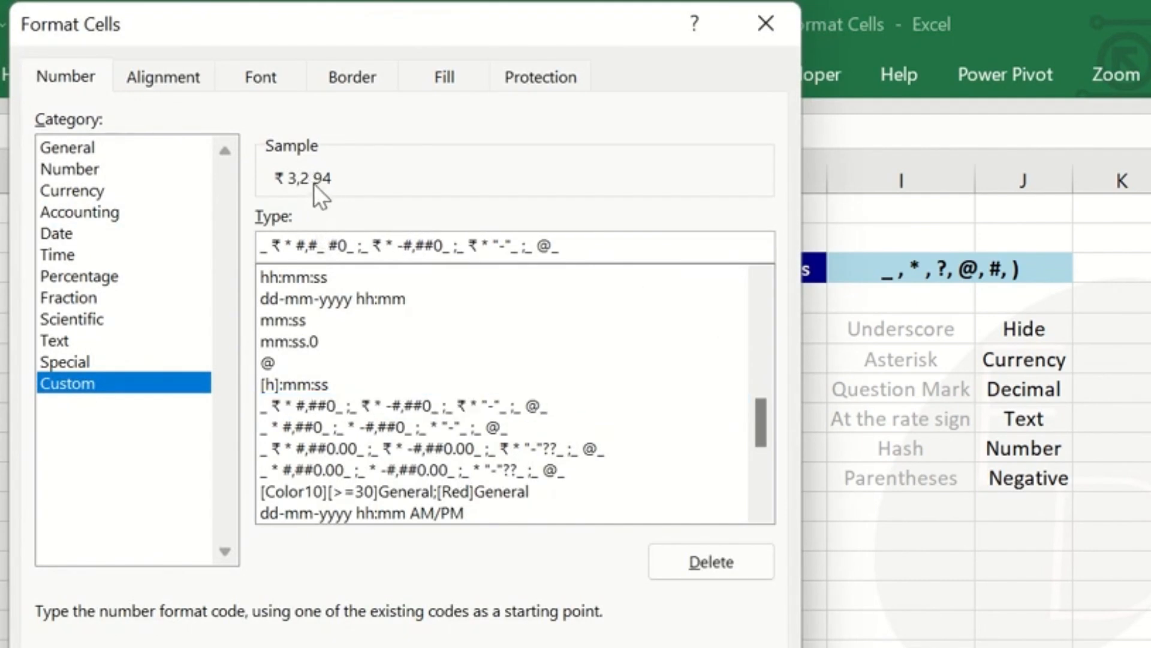
- Delete the inserted underscore and space from the custom format code and accept the format
{"action": "key", "text": "BackSpace"}
{"action": "key", "text": "BackSpace"}
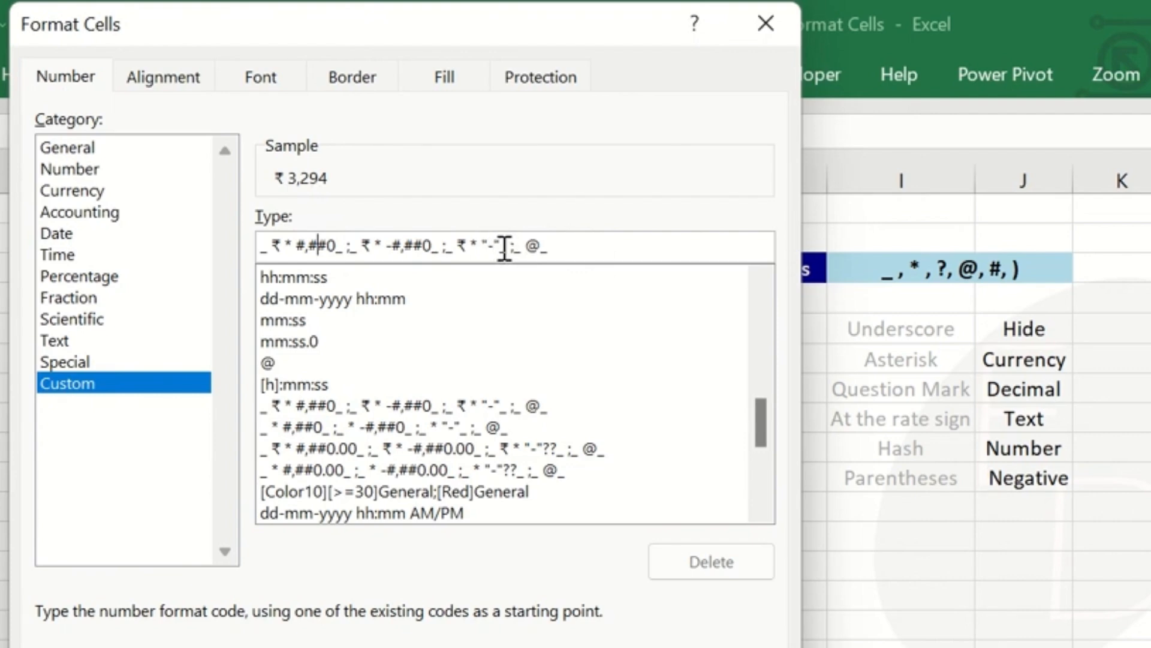
{"action": "key", "text": "Return"}
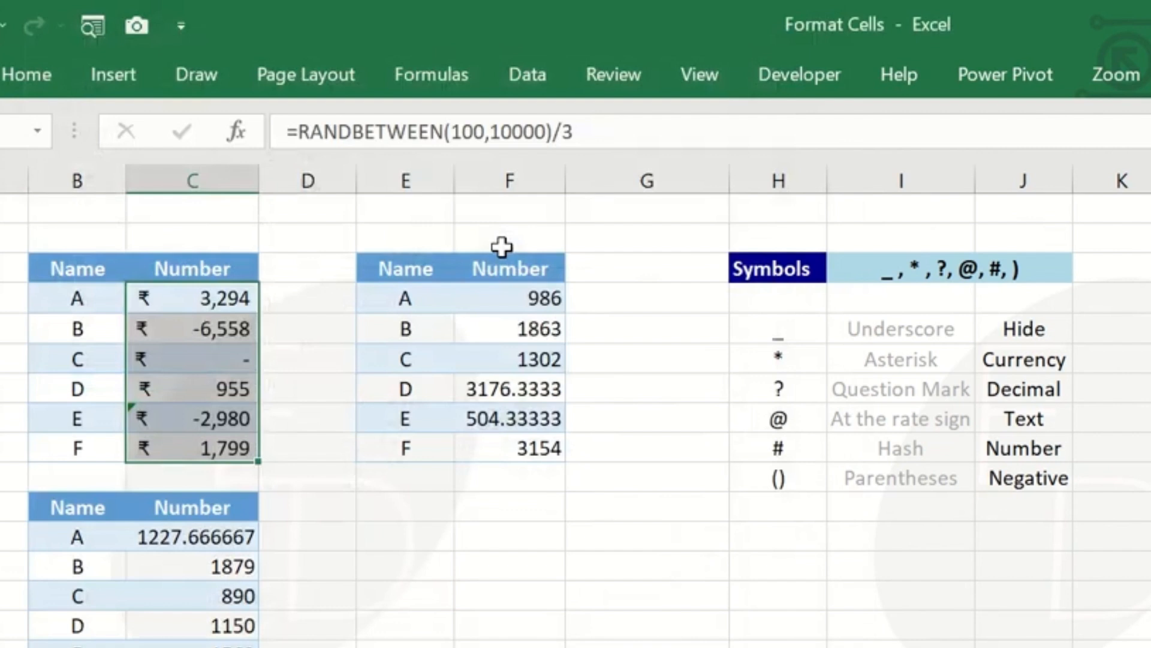
- Replace the Number value for name C in the first table with the text skjd
{"action": "key", "text": "F2"}
{"action": "key", "text": "Return"}
{"action": "key", "text": "Up"}
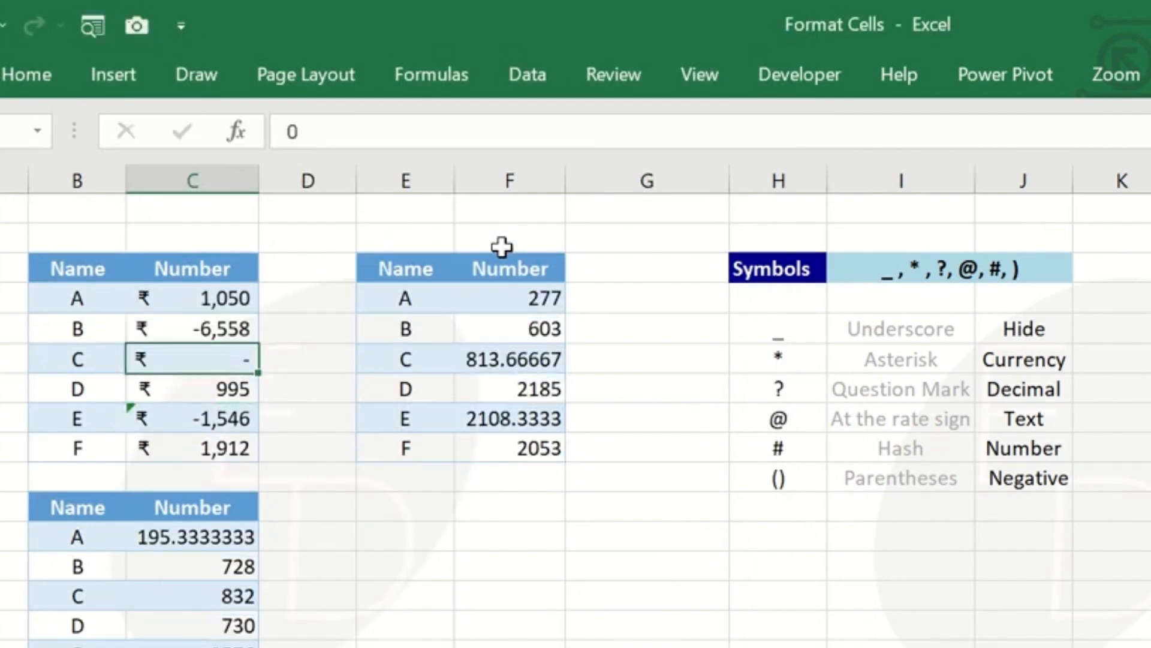
{"action": "type", "text": "skjd"}
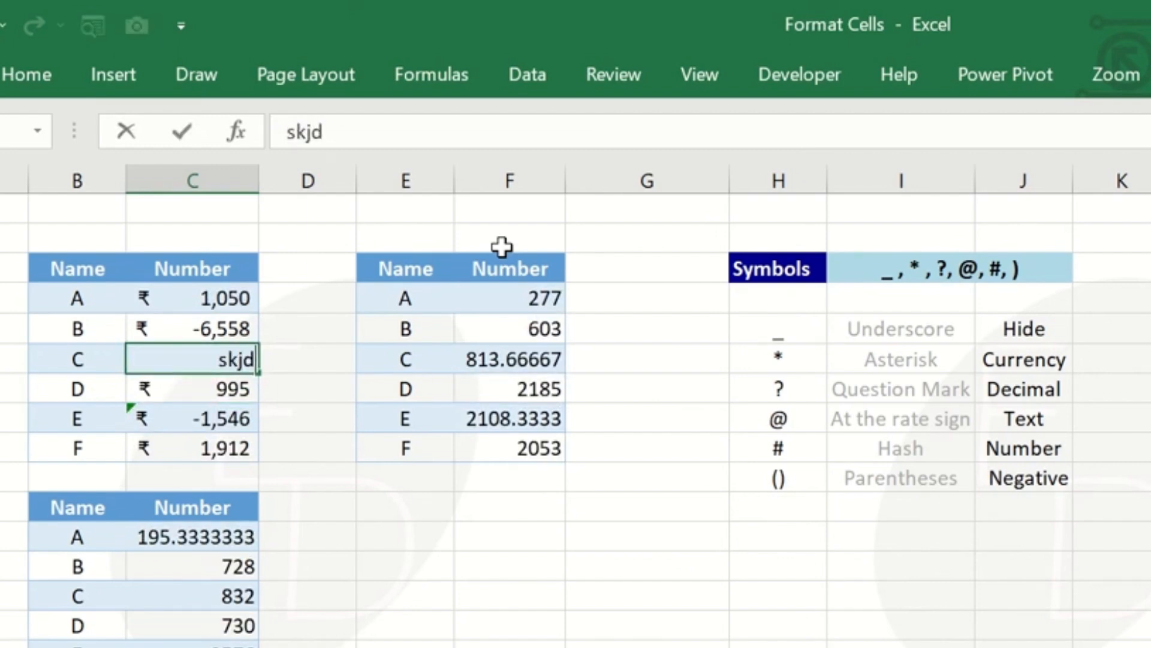
{"action": "key", "text": "Return"}
{"action": "key", "text": "Up"}
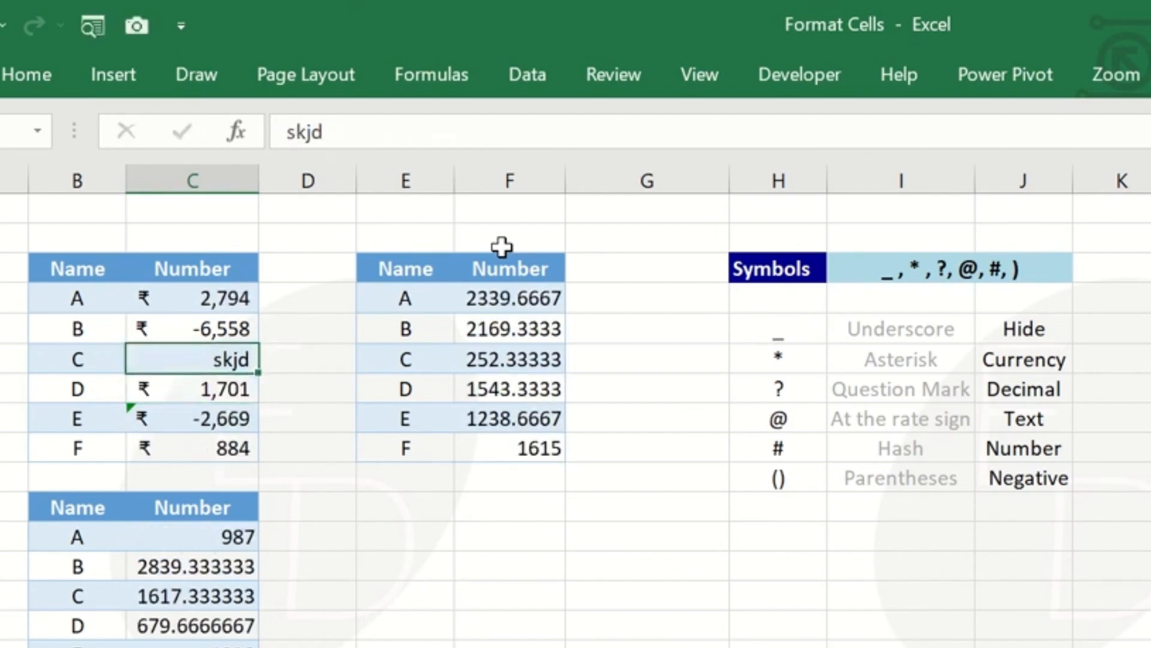
{"action": "key", "text": "ctrl+1"}
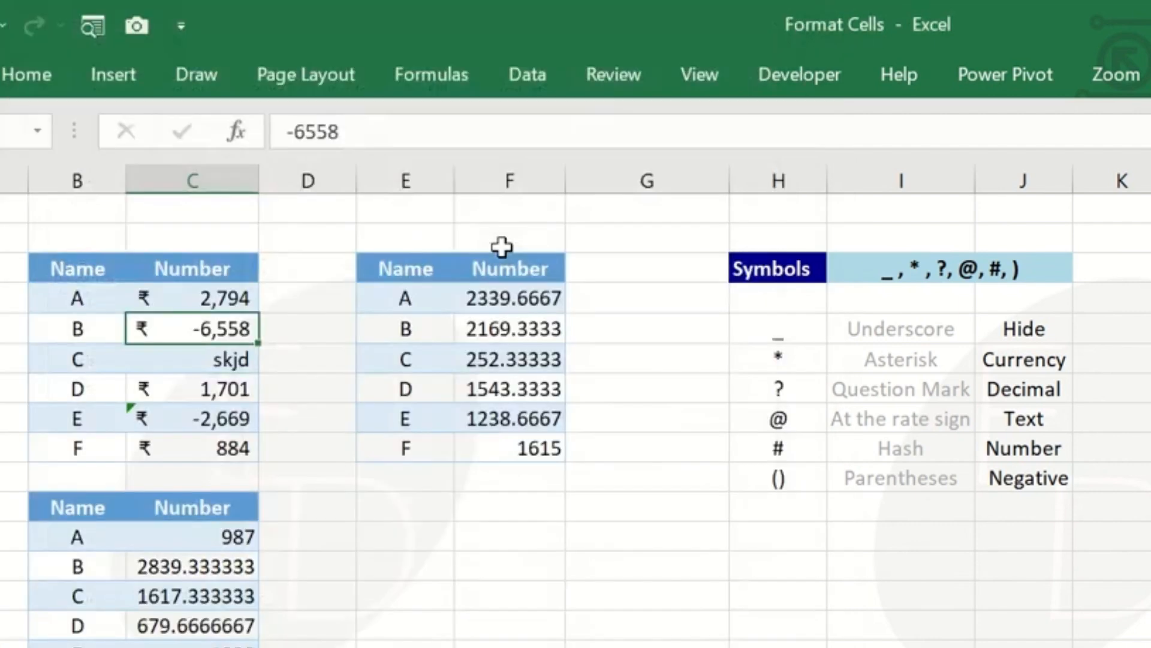
- Examine the @ text section at the end of the custom ₹ format code of the first table's Number values
{"action": "key", "text": "ctrl+v"}
{"action": "key", "text": "ctrl+1"}
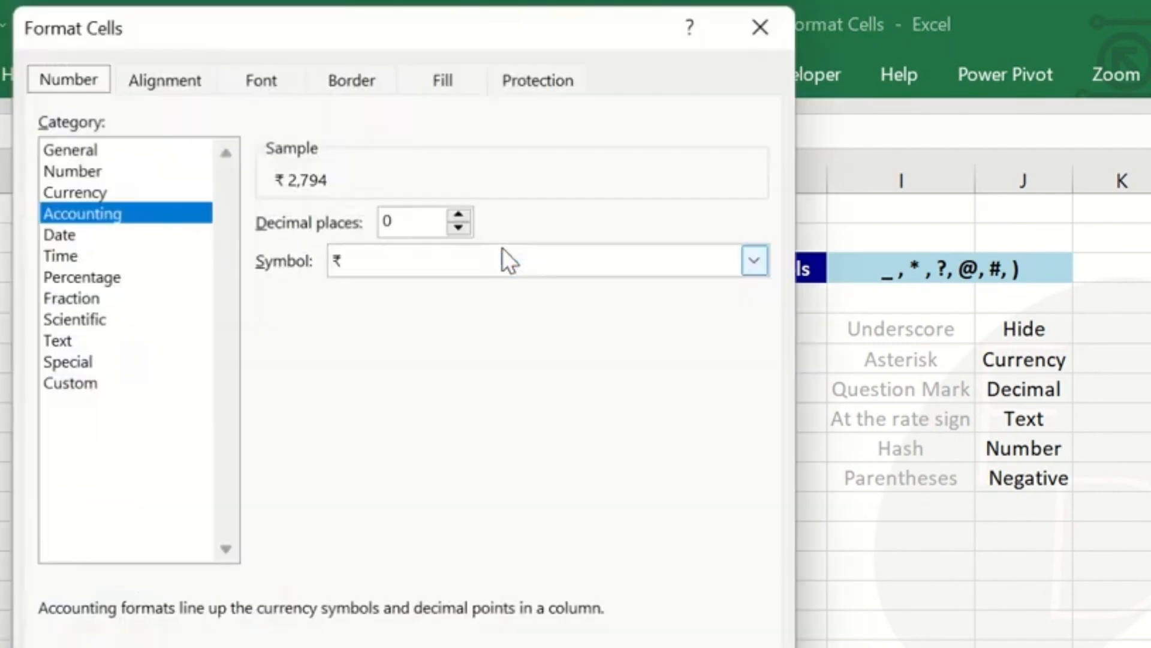
{"action": "left_click", "coordinate": [78, 384]}
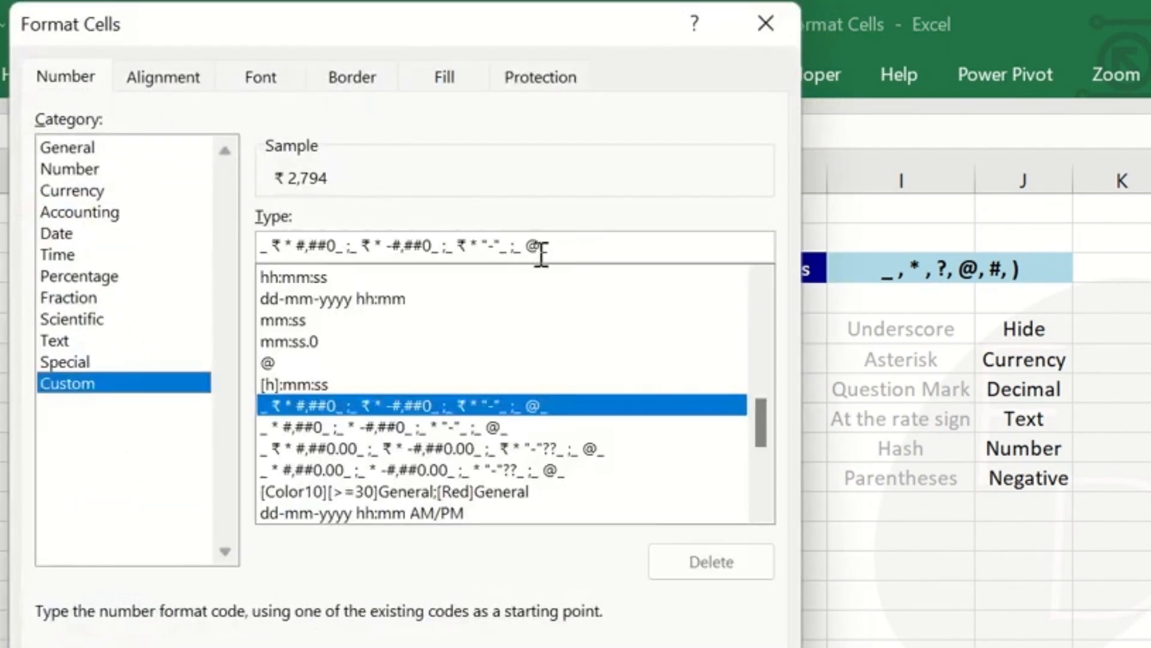
{"action": "key", "text": "Left"}
{"action": "key", "text": "Right"}
{"action": "key", "text": "Right"}
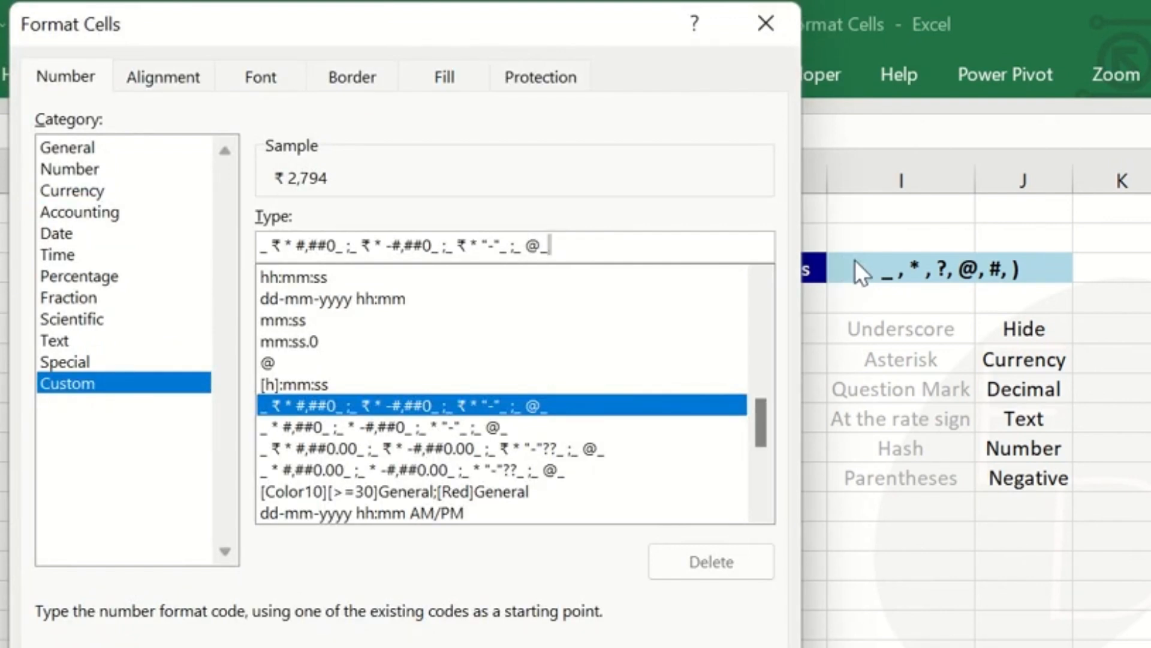
{"action": "key", "text": "Return"}
{"action": "key", "text": "Down"}
{"action": "key", "text": "Down"}
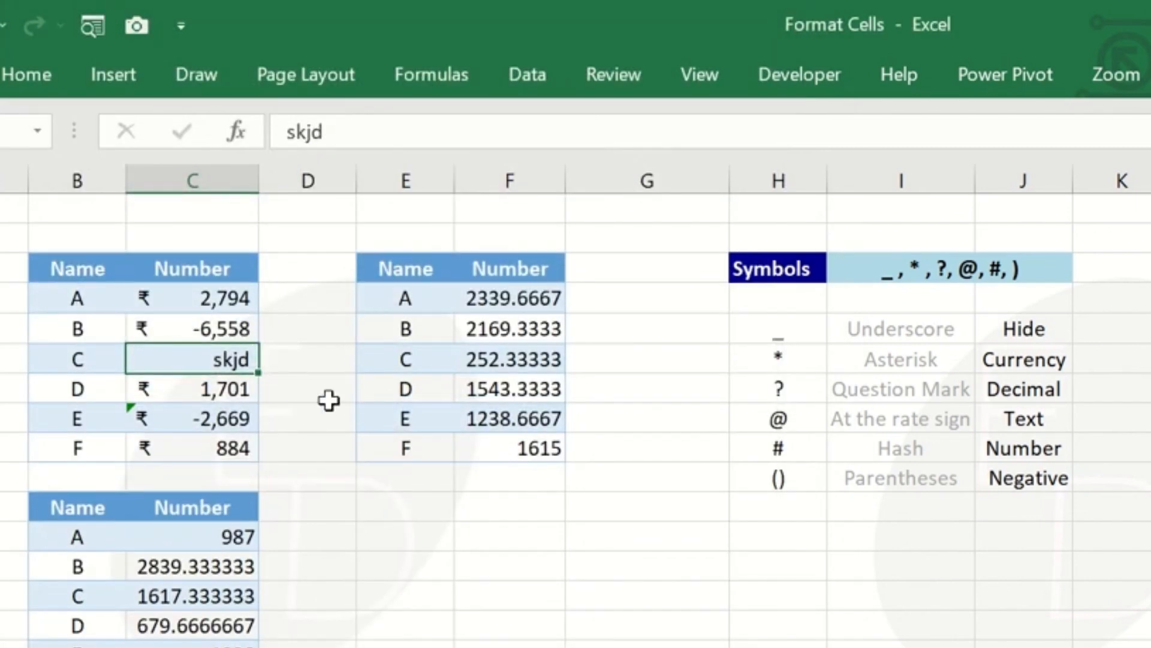
- Apply the custom format _ ₹ * #,##0.00_ ;_ ₹ * -#,##0.00_ ;_ ₹ * "-"??_ ;_ @_ to the second table's Number values
{"action": "key", "text": "Up"}
{"action": "key", "text": "Up"}
{"action": "key", "text": "Up"}
{"action": "key", "text": "ctrl+shift+Down"}
{"action": "key", "text": "Right"}
{"action": "key", "text": "Right"}
{"action": "key", "text": "Right"}
{"action": "key", "text": "ctrl+shift+Down"}
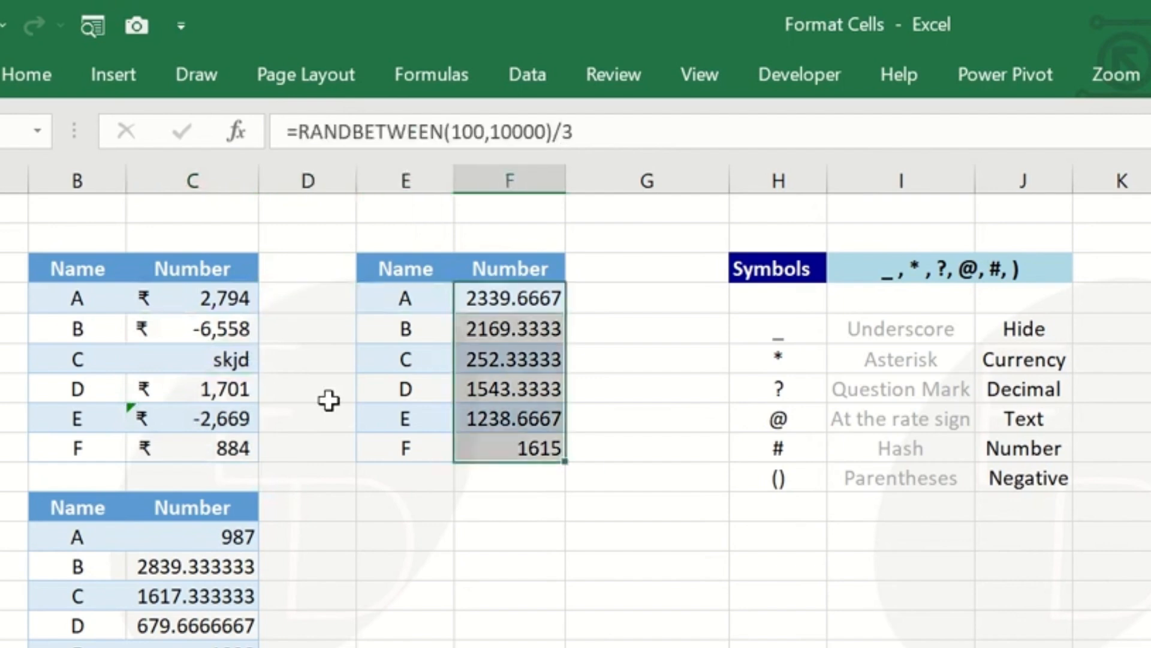
{"action": "key", "text": "ctrl+1"}
{"action": "left_click", "coordinate": [120, 383]}
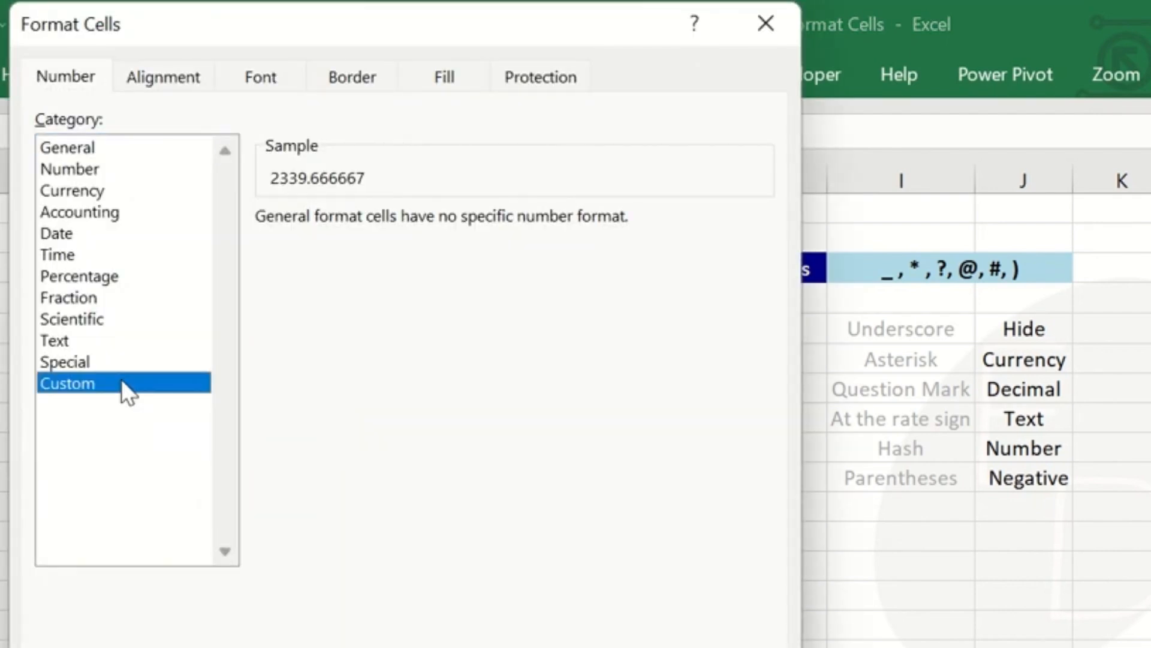
{"action": "left_click", "coordinate": [420, 469]}
{"action": "key", "text": "Down"}
{"action": "key", "text": "Down"}
{"action": "key", "text": "Down"}
{"action": "key", "text": "Down"}
{"action": "key", "text": "Down"}
{"action": "key", "text": "Down"}
{"action": "key", "text": "Down"}
{"action": "key", "text": "Down"}
{"action": "key", "text": "Down"}
{"action": "key", "text": "Down"}
{"action": "key", "text": "Down"}
{"action": "key", "text": "Down"}
{"action": "key", "text": "Down"}
{"action": "key", "text": "Down"}
{"action": "key", "text": "Down"}
{"action": "key", "text": "Down"}
{"action": "key", "text": "Down"}
{"action": "key", "text": "Down"}
{"action": "key", "text": "Down"}
{"action": "key", "text": "Down"}
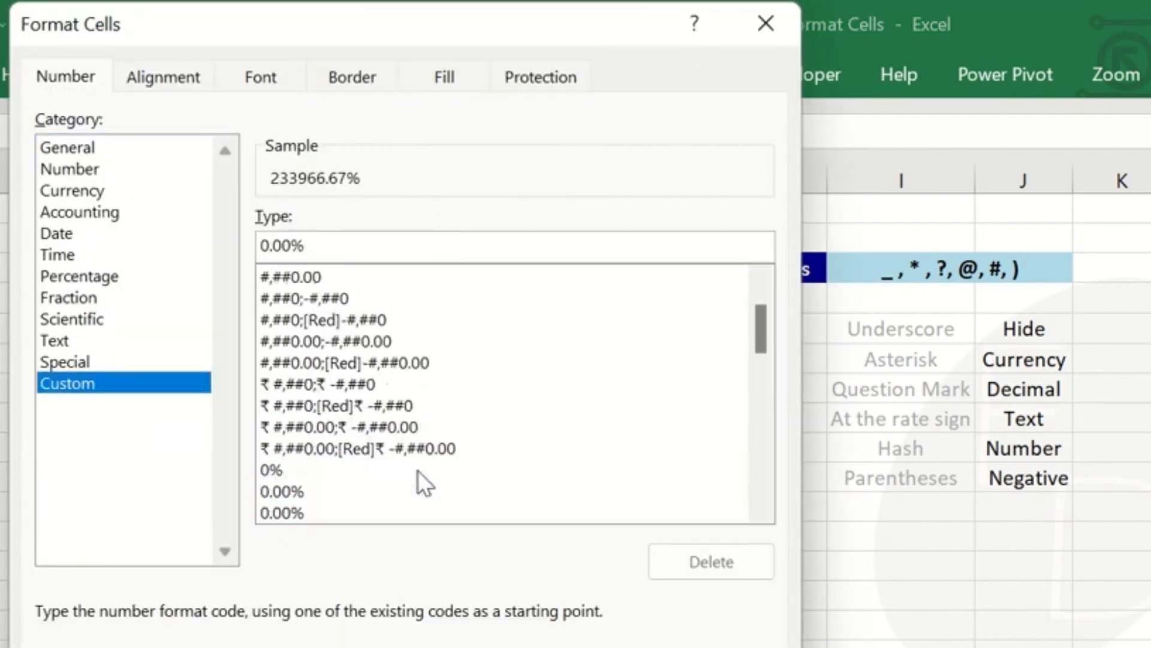
{"action": "key", "text": "Down"}
{"action": "key", "text": "Down"}
{"action": "key", "text": "Down"}
{"action": "key", "text": "Down"}
{"action": "key", "text": "Down"}
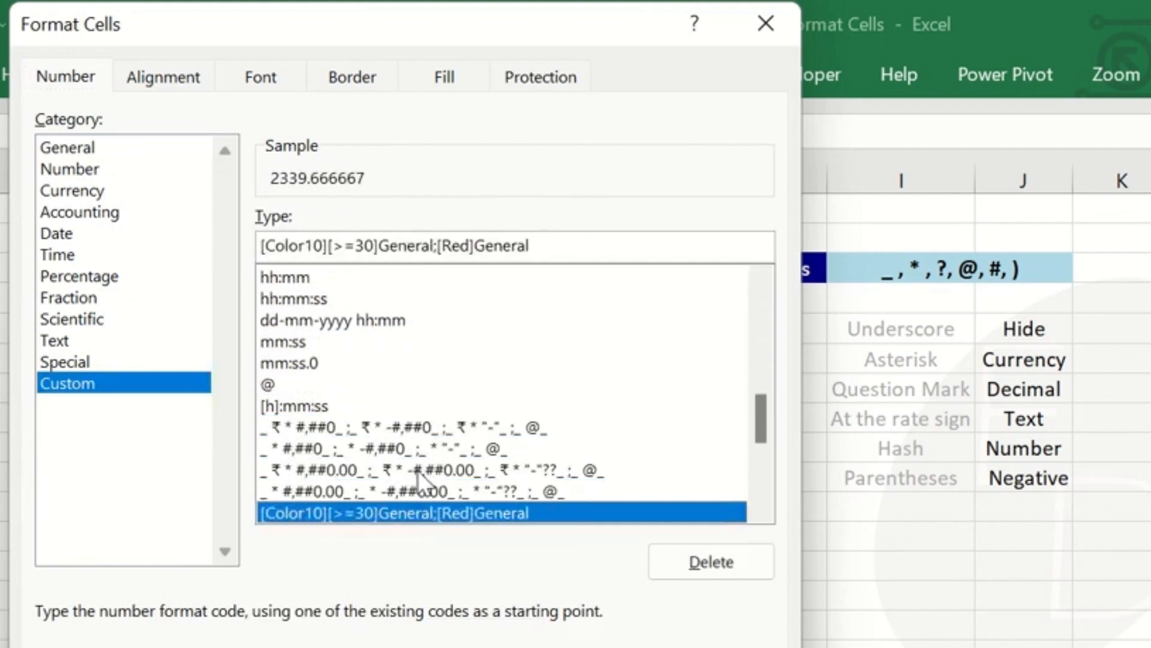
{"action": "left_click", "coordinate": [417, 469]}
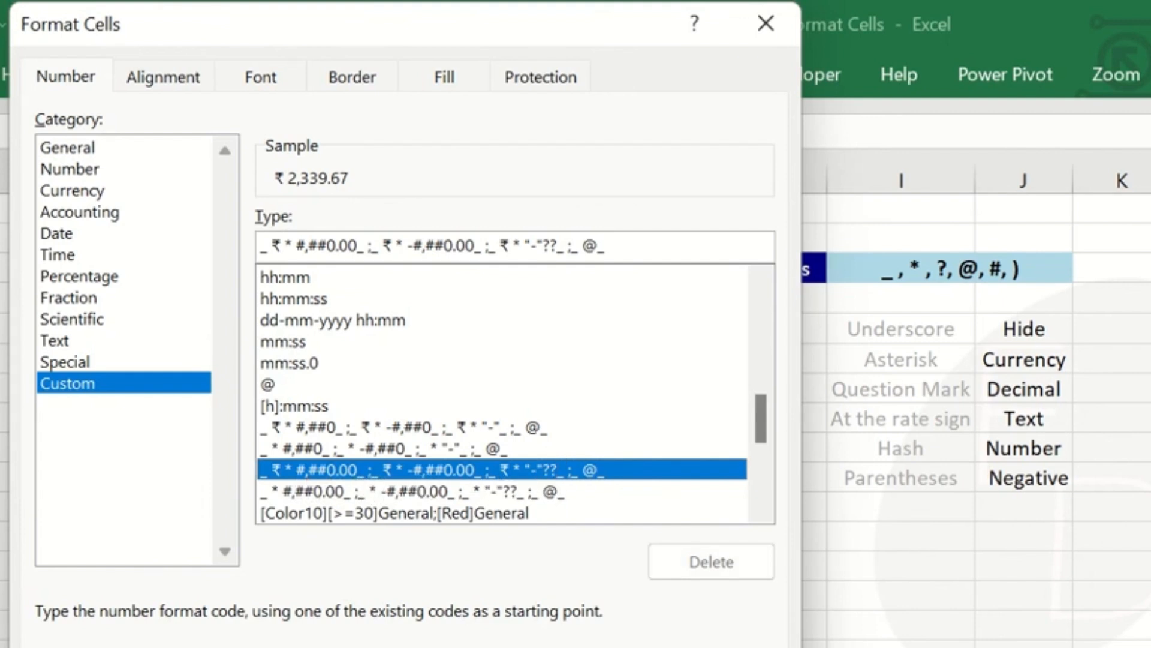
{"action": "key", "text": "Return"}
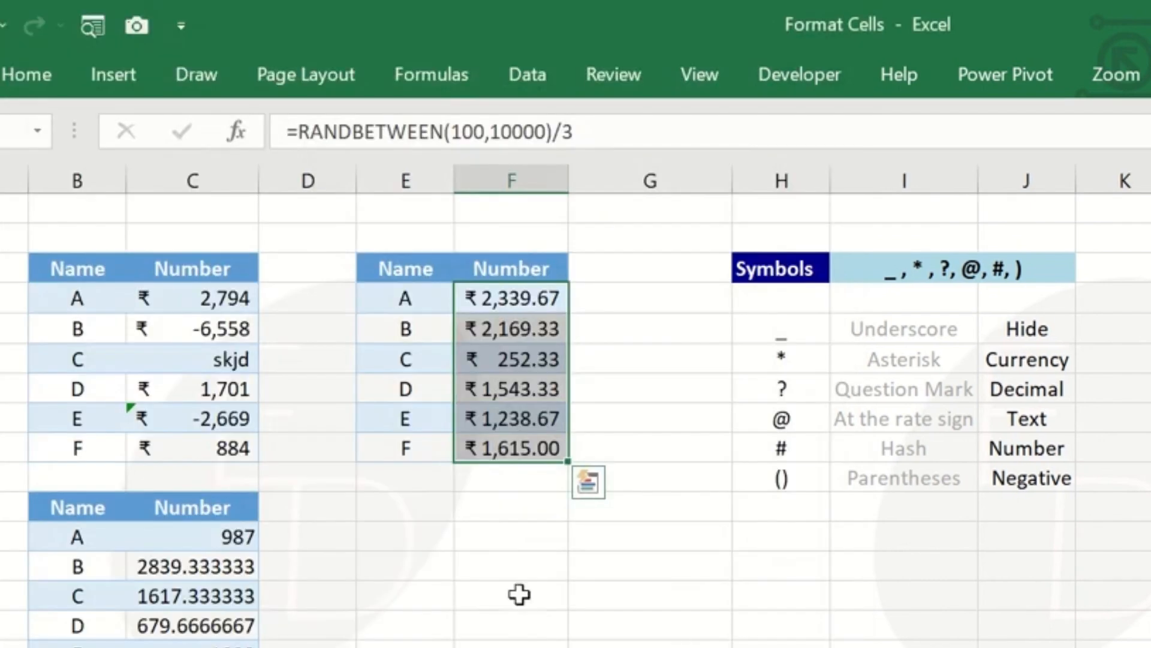
- Replace the Number value for name C in the second table with 0
{"action": "key", "text": "Down"}
{"action": "key", "text": "Down"}
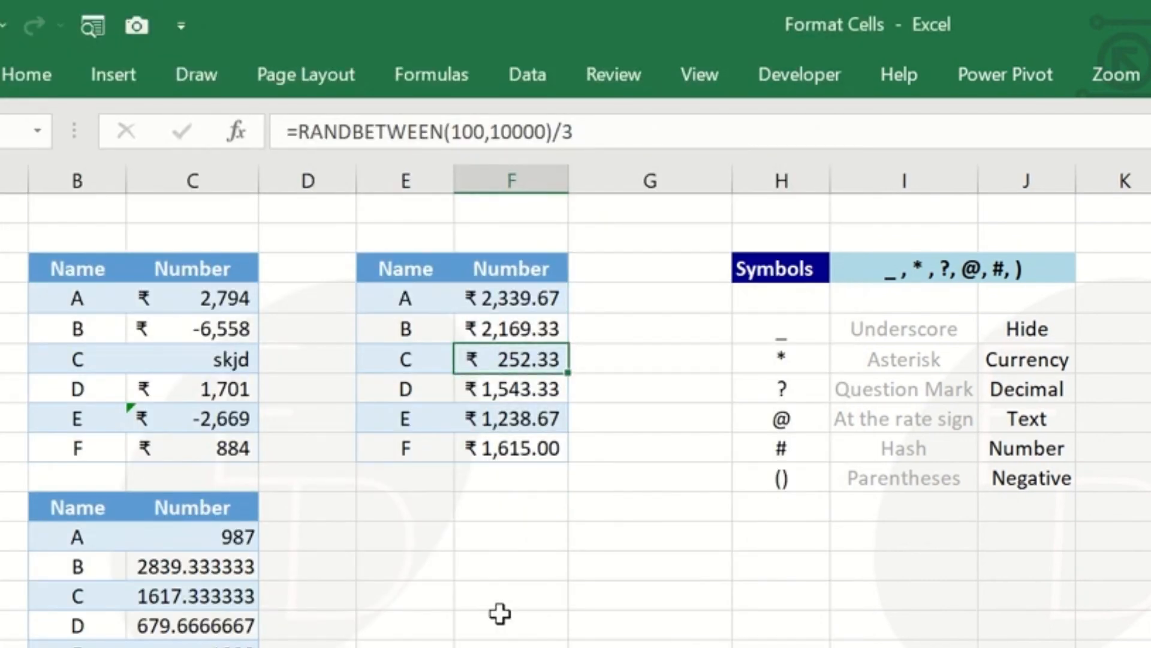
{"action": "type", "text": "0"}
{"action": "key", "text": "Escape"}
{"action": "key", "text": "Right"}
{"action": "key", "text": "Left"}
{"action": "type", "text": "0"}
{"action": "key", "text": "Return"}
{"action": "key", "text": "Up"}
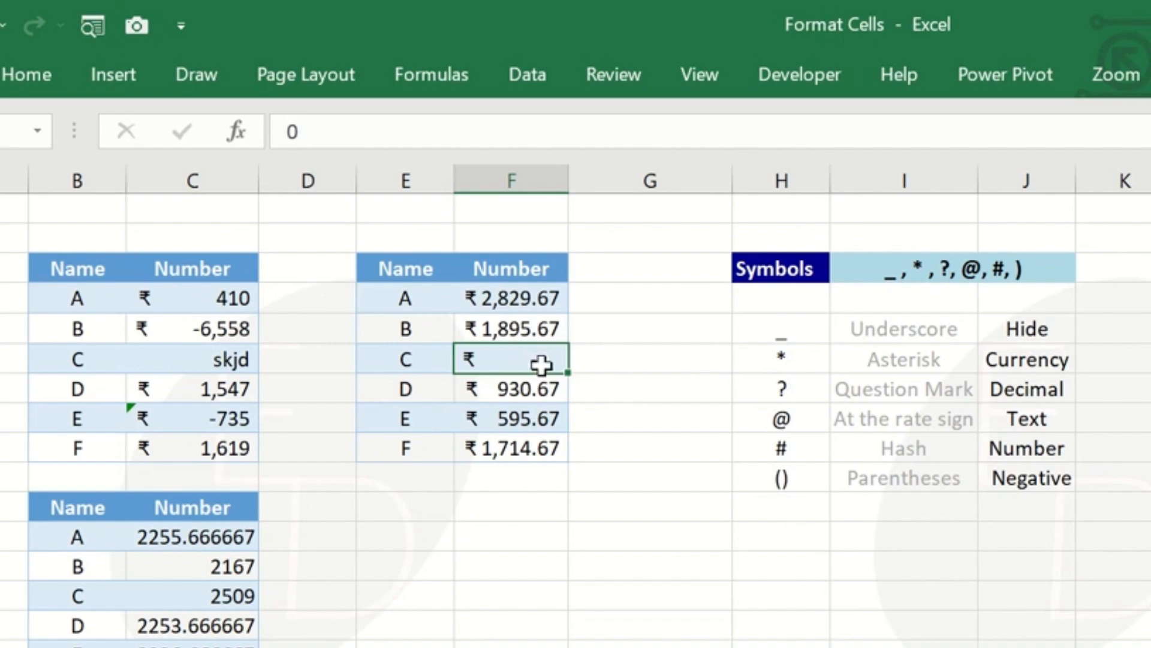
- Remove the two question marks from the zero section of that cell's custom format code and apply the format
{"action": "key", "text": "ctrl+1"}
{"action": "left_click", "coordinate": [142, 389]}
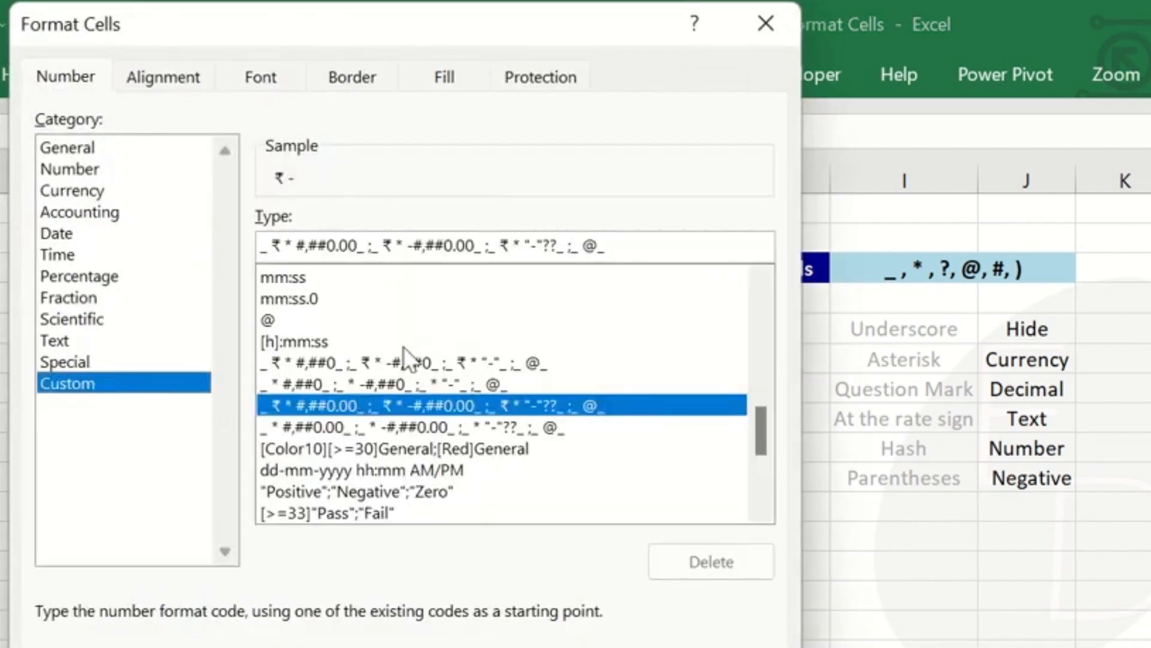
{"action": "left_click", "coordinate": [550, 247]}
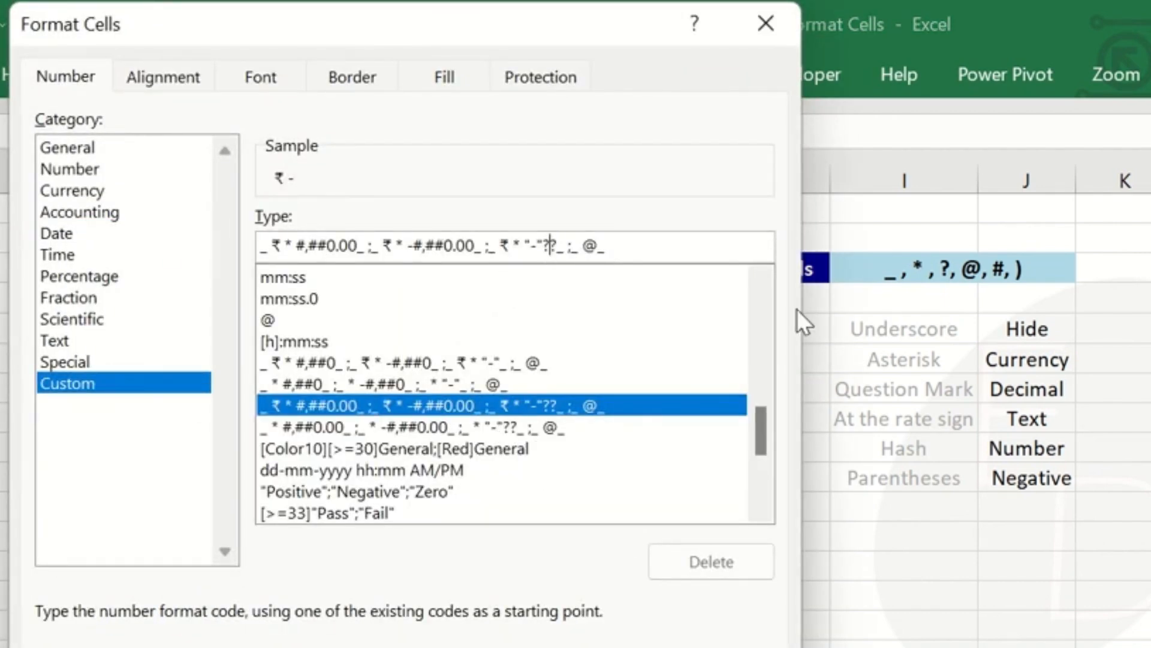
{"action": "key", "text": "Delete"}
{"action": "key", "text": "BackSpace"}
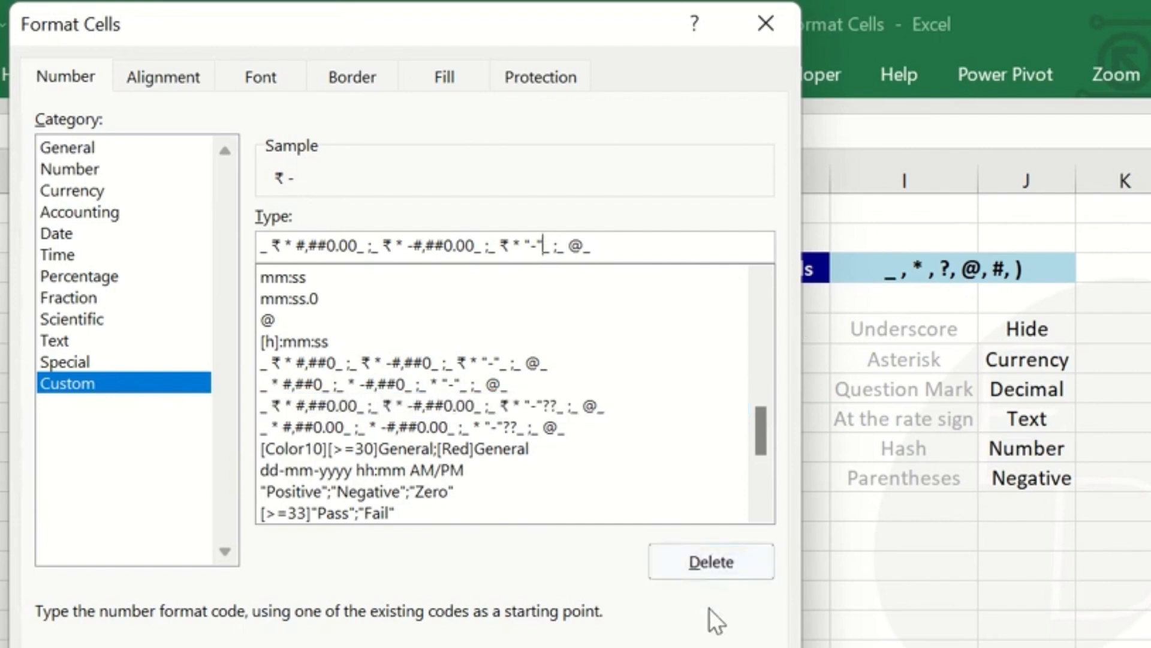
{"action": "key", "text": "Return"}
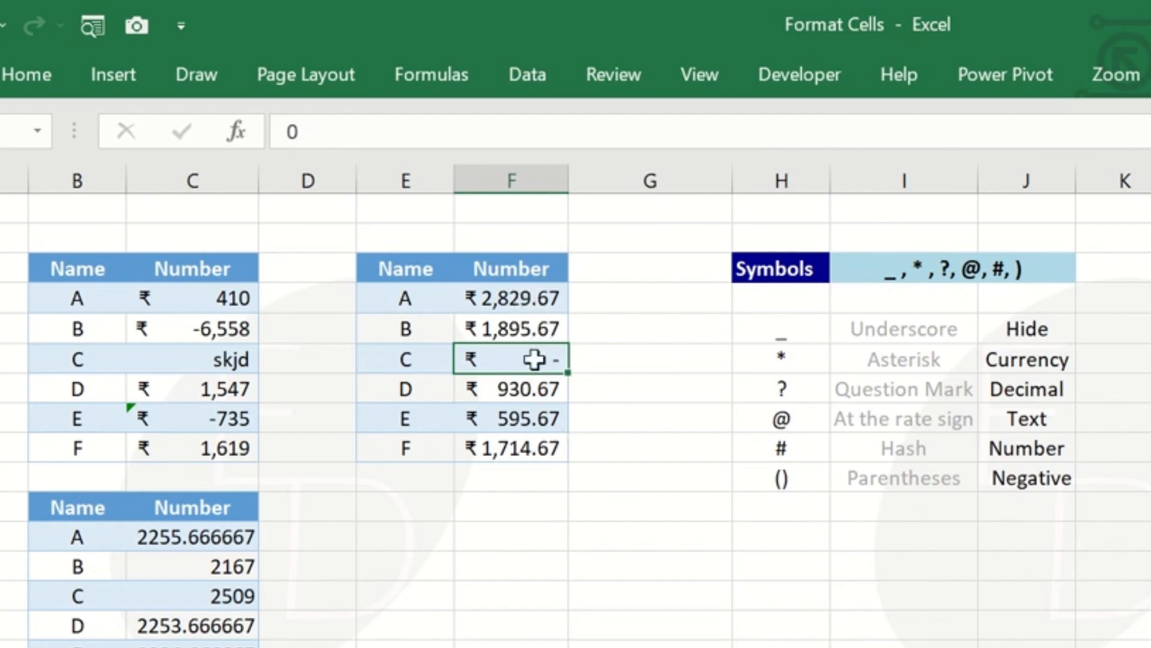
- Insert ?? after the quoted dash in the zero section of the cell's custom format code and apply it
{"action": "key", "text": "ctrl+1"}
{"action": "left_click", "coordinate": [530, 245]}
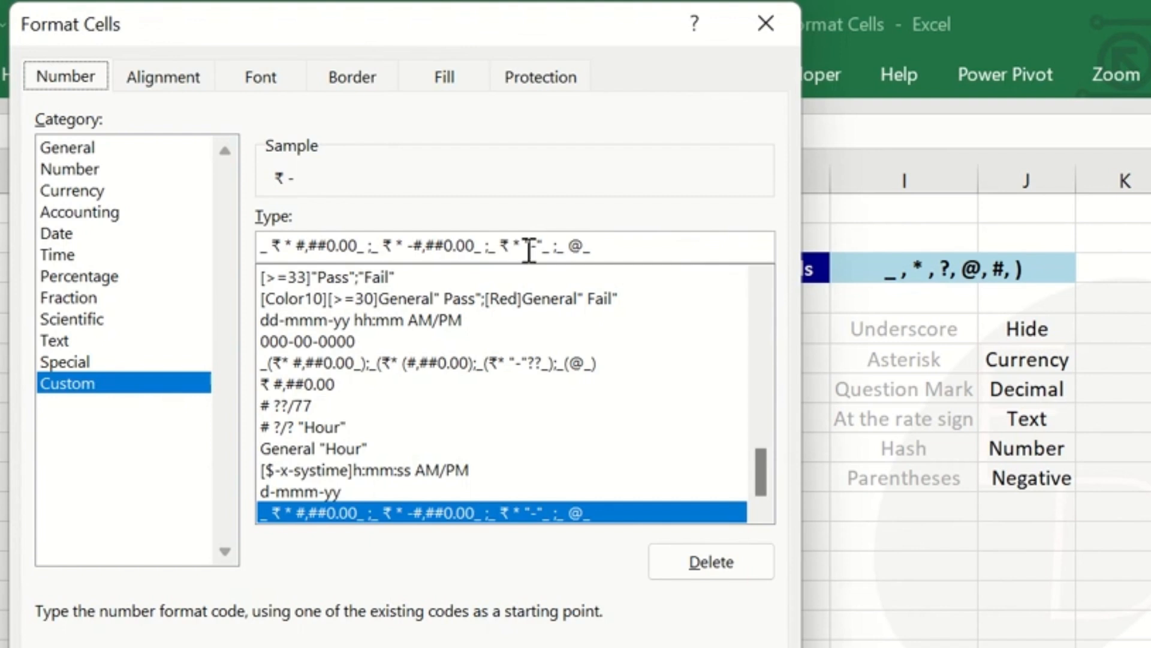
{"action": "key", "text": "Right"}
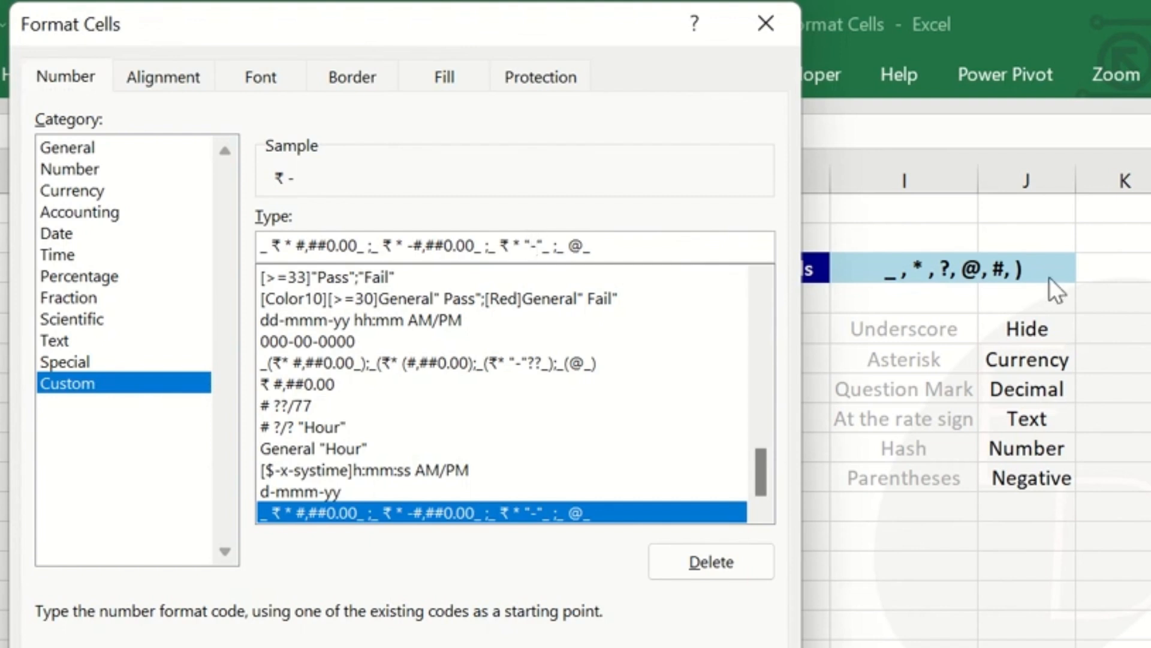
{"action": "type", "text": "??"}
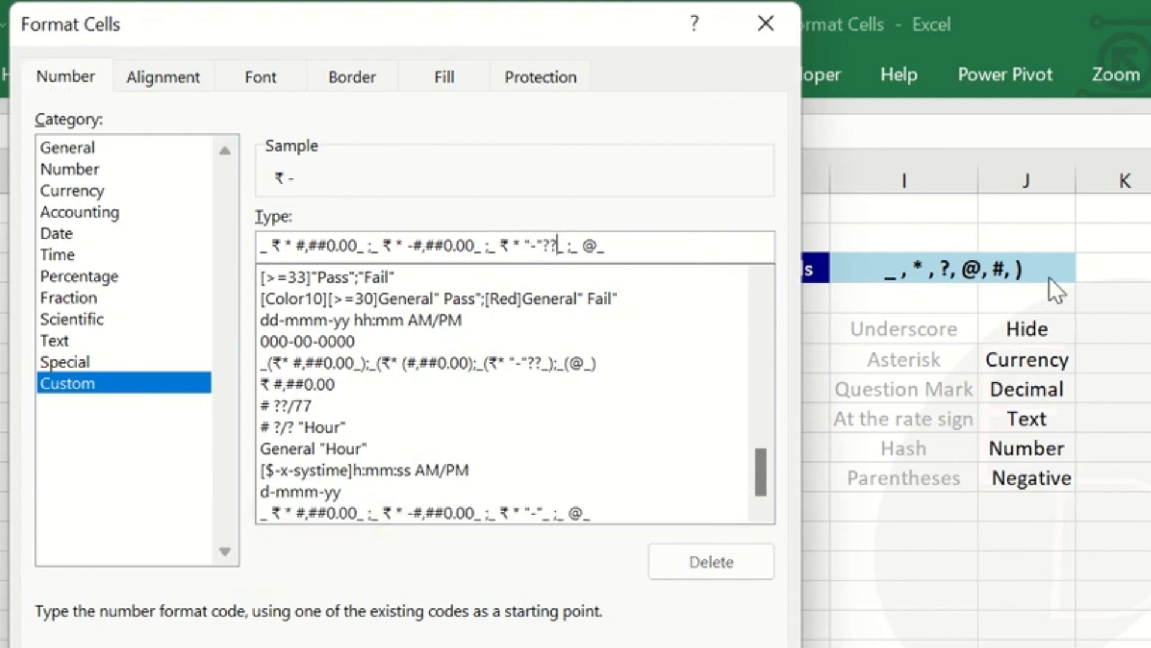
{"action": "key", "text": "Return"}
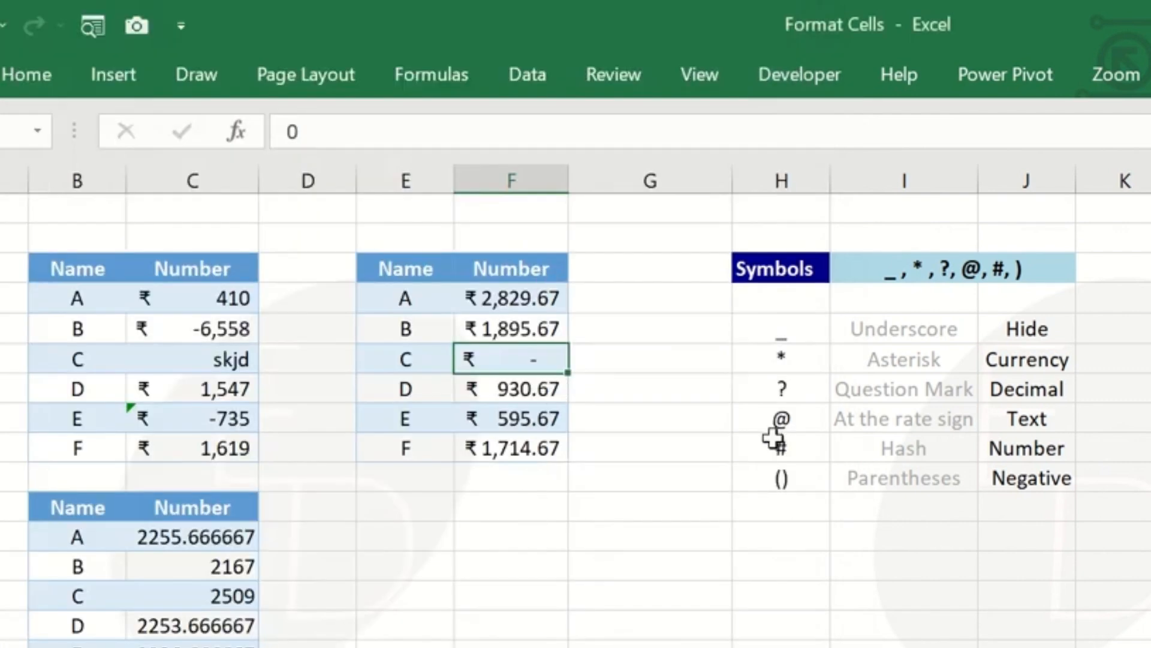
- Review the underscore, asterisk and question mark entries in the symbols list and check name C's underlying value in the second table
{"action": "left_click", "coordinate": [786, 334]}
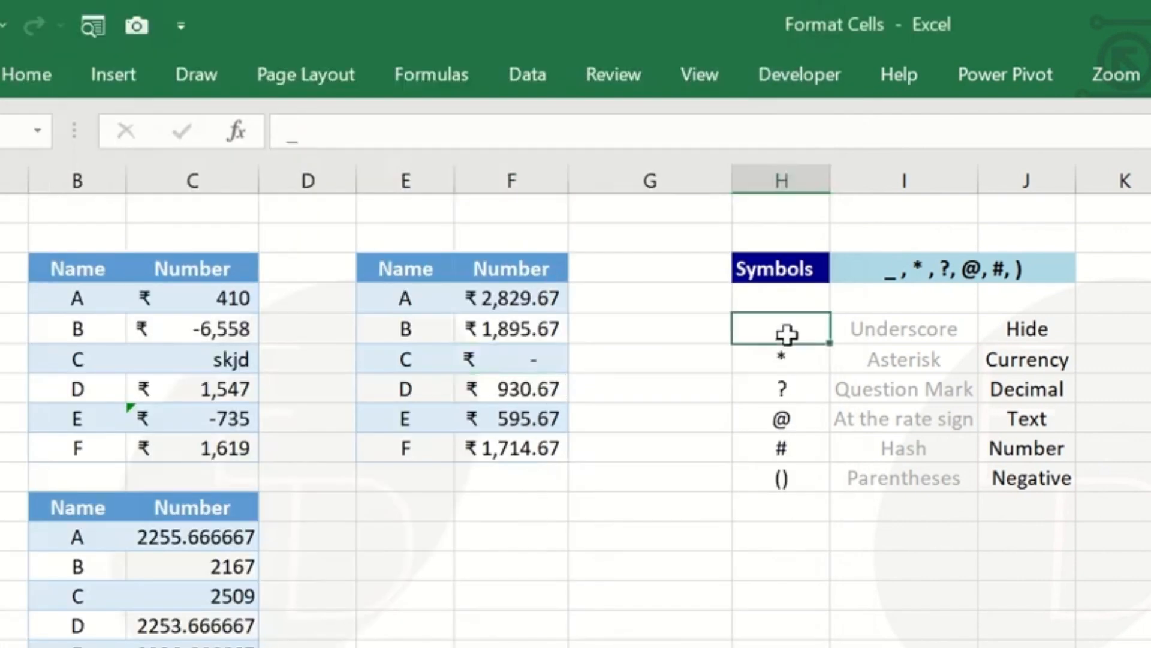
{"action": "left_click", "coordinate": [828, 360]}
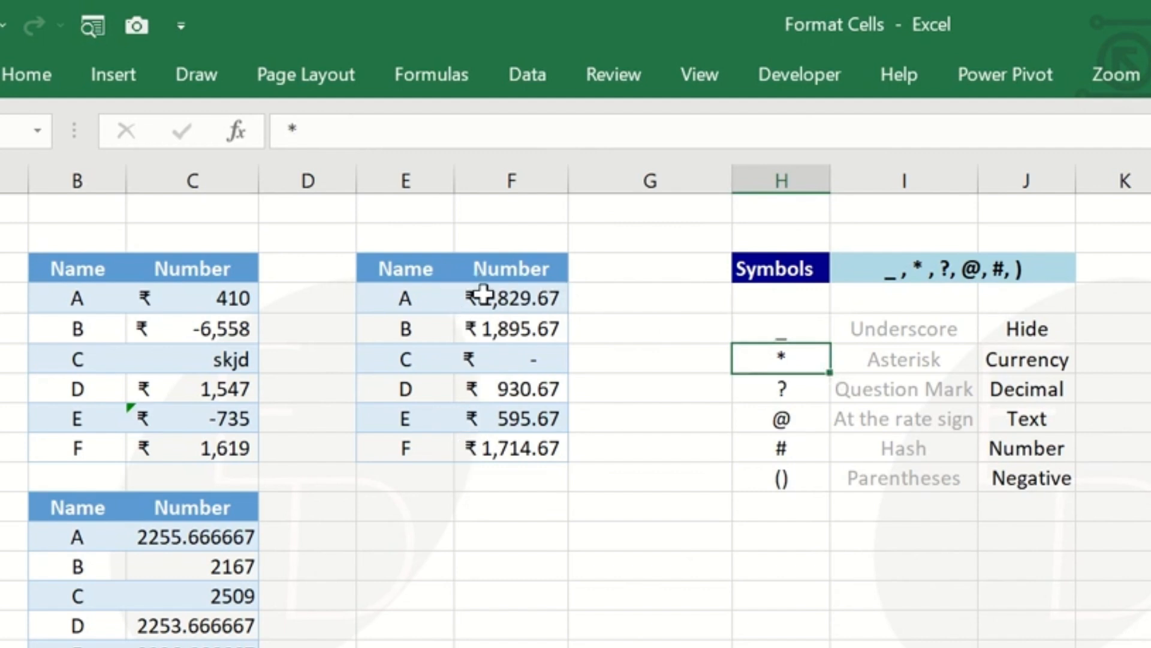
{"action": "key", "text": "Down"}
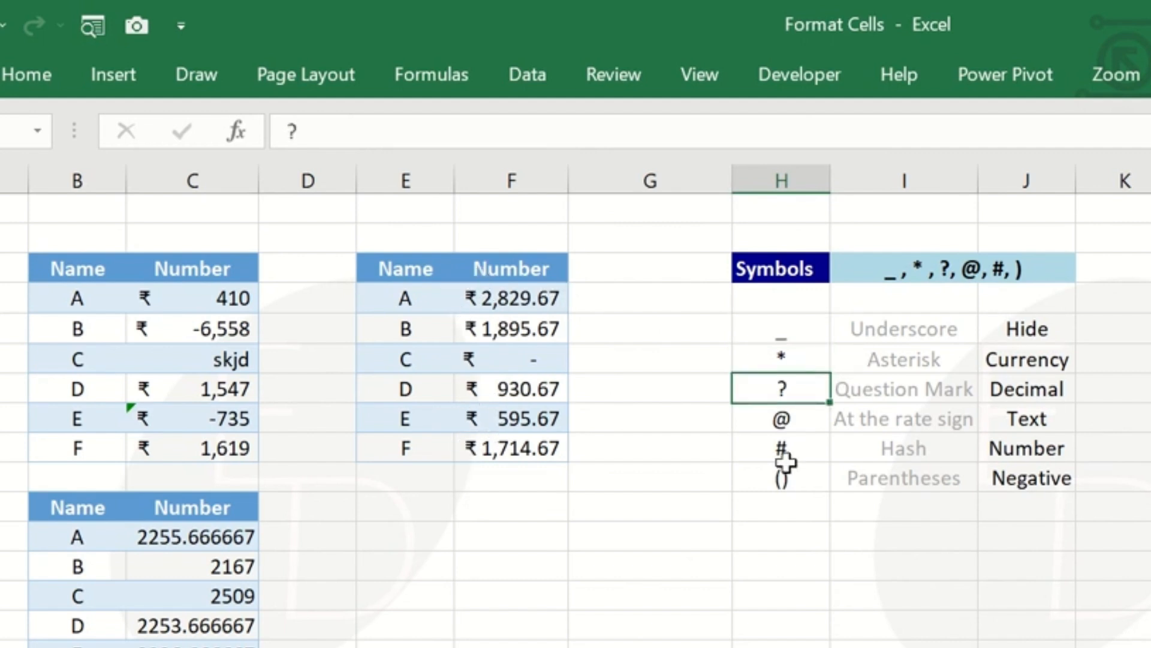
{"action": "left_click", "coordinate": [546, 361]}
{"action": "double_click", "coordinate": [546, 361]}
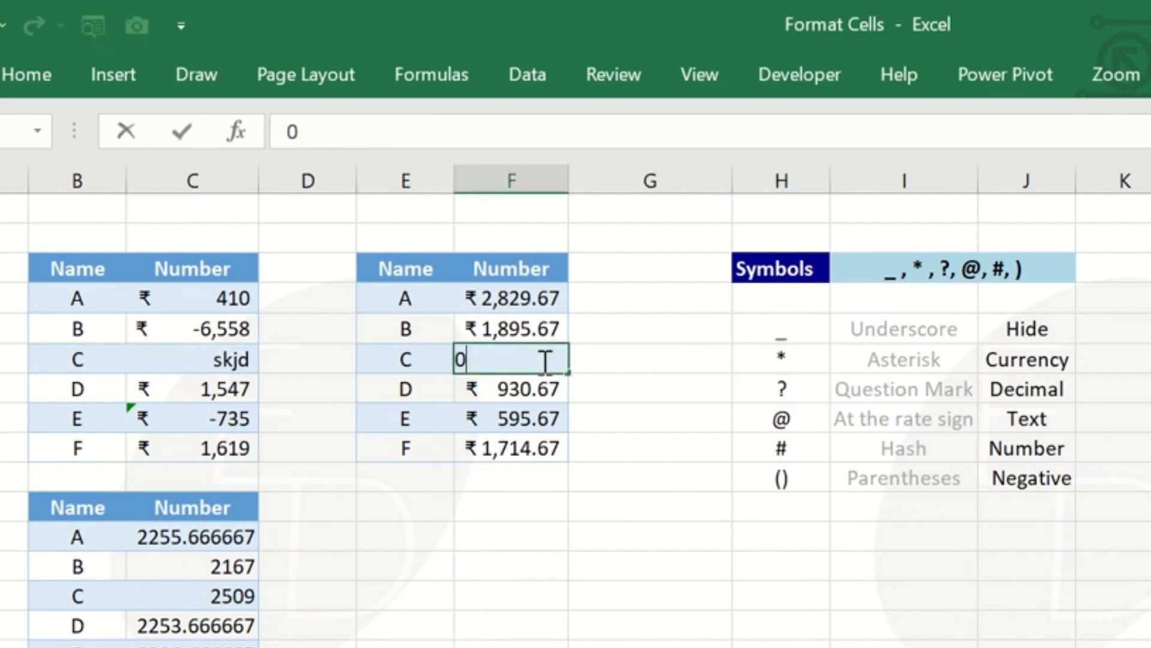
{"action": "key", "text": "Return"}
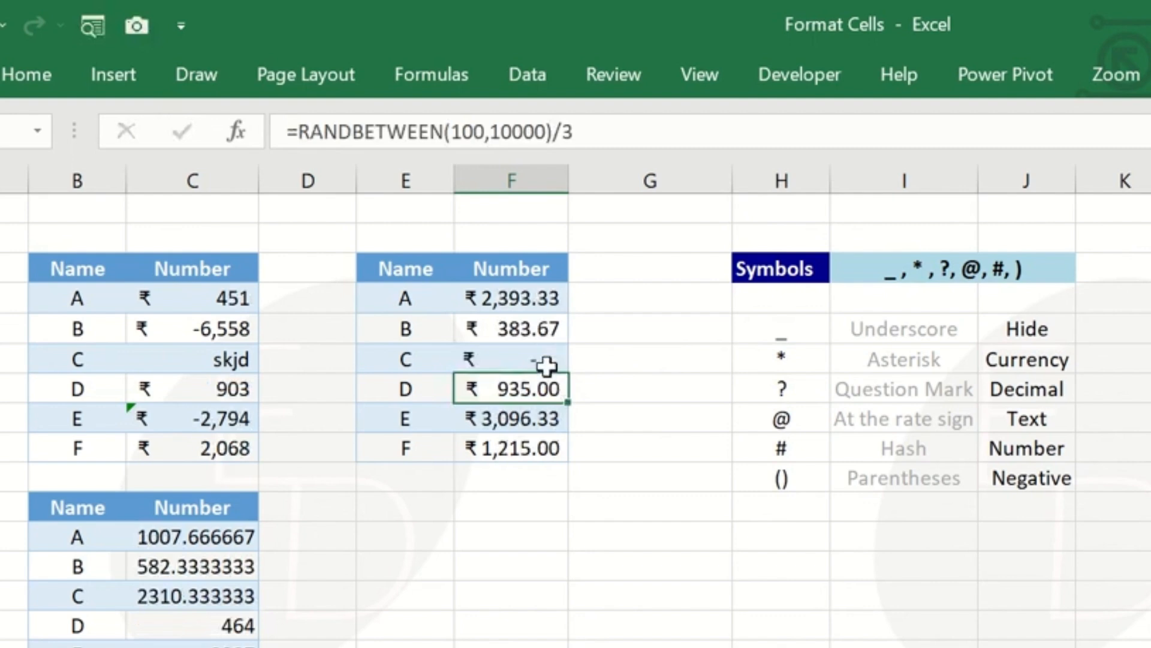
- For name C's Number cell in the second table, replace ?? in the format's zero section with two underscore-space pairs
{"action": "left_click", "coordinate": [546, 360]}
{"action": "key", "text": "ctrl+1"}
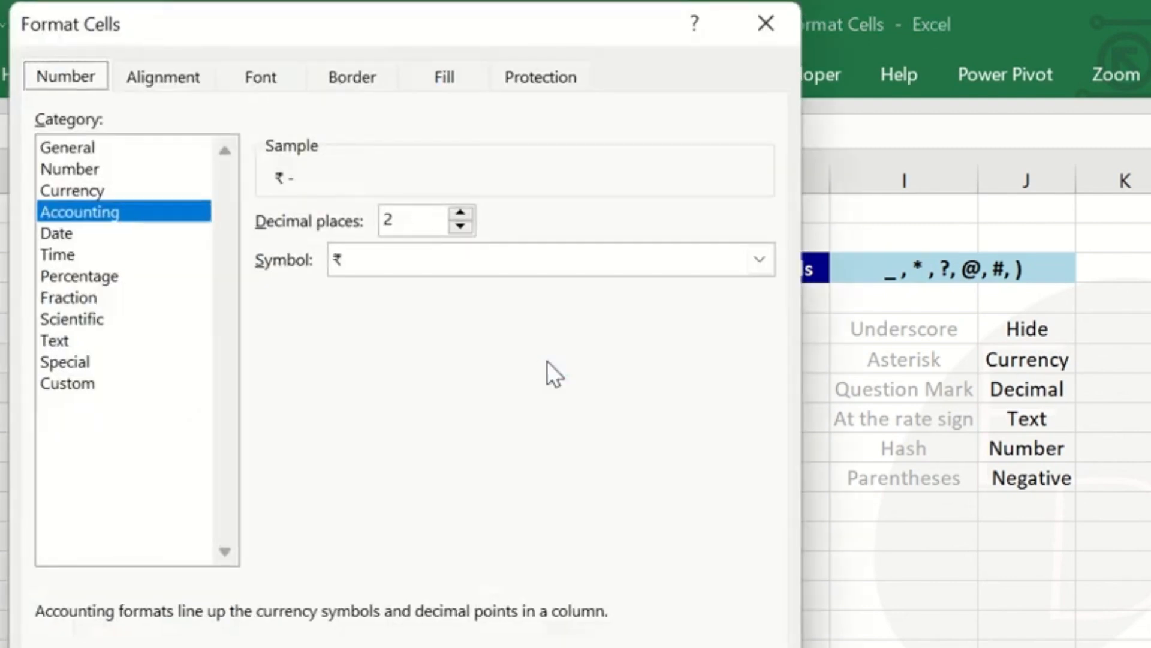
{"action": "left_click", "coordinate": [151, 383]}
{"action": "left_click", "coordinate": [552, 245]}
{"action": "key", "text": "BackSpace"}
{"action": "key", "text": "BackSpace"}
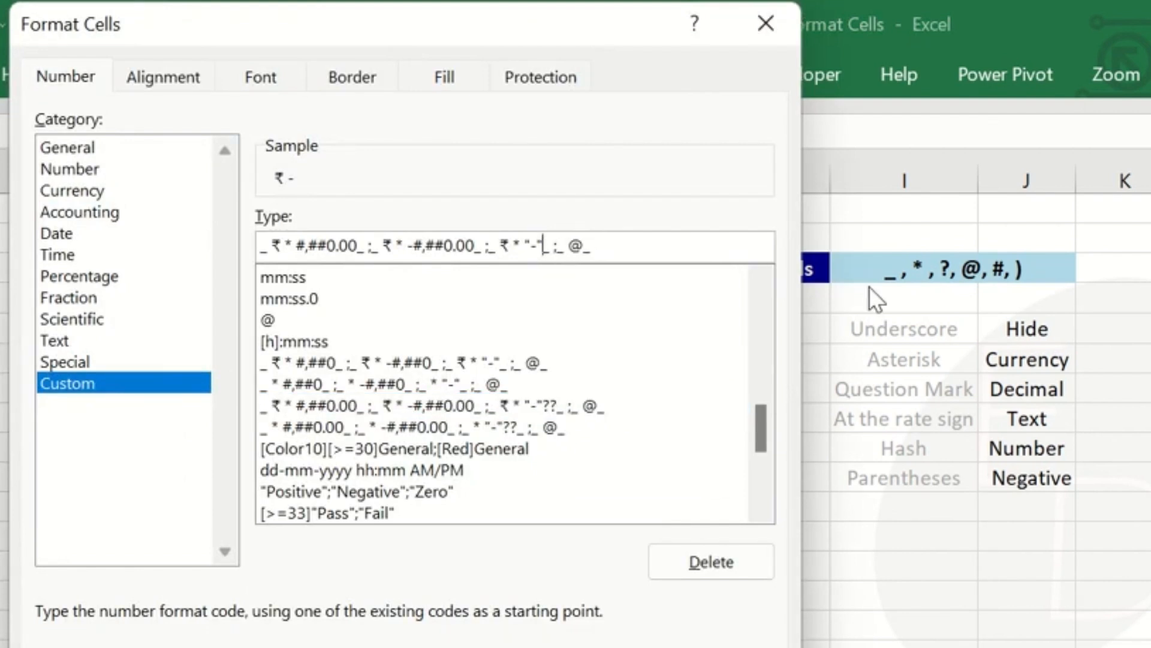
{"action": "type", "text": "_ _ _"}
{"action": "key", "text": "Return"}
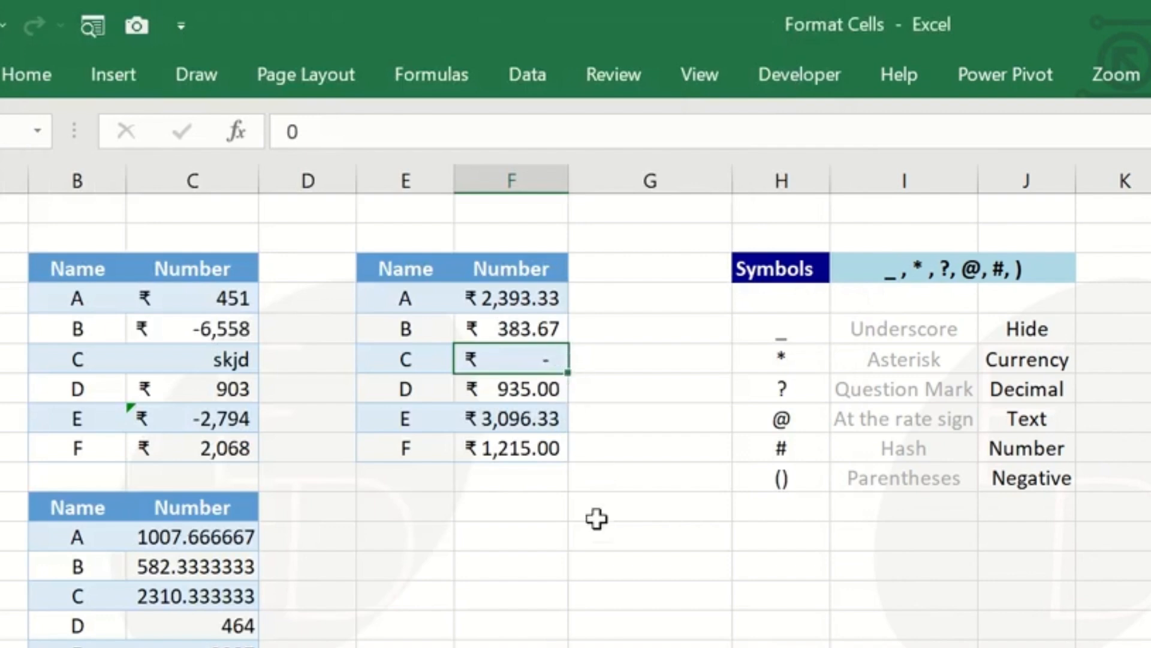
- Replace the two added underscore-space pairs in the zero section of the custom format code with ?? and apply it
{"action": "key", "text": "ctrl+1"}
{"action": "left_click", "coordinate": [566, 246]}
{"action": "key", "text": "BackSpace"}
{"action": "key", "text": "BackSpace"}
{"action": "key", "text": "BackSpace"}
{"action": "key", "text": "BackSpace"}
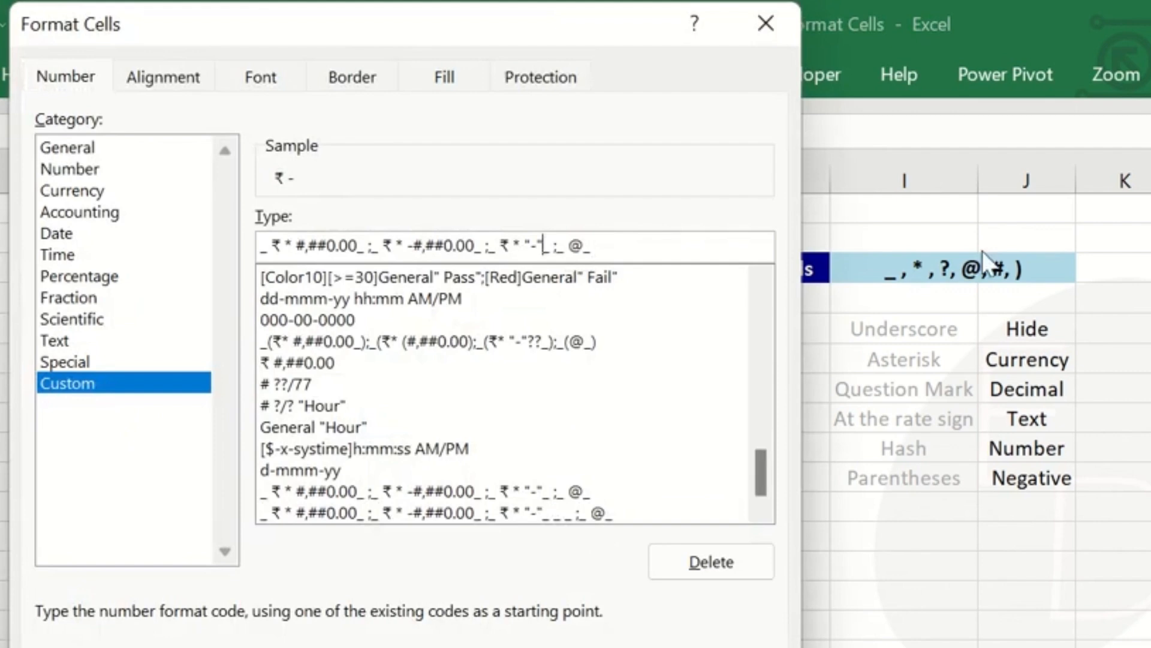
{"action": "type", "text": "??"}
{"action": "key", "text": "Return"}
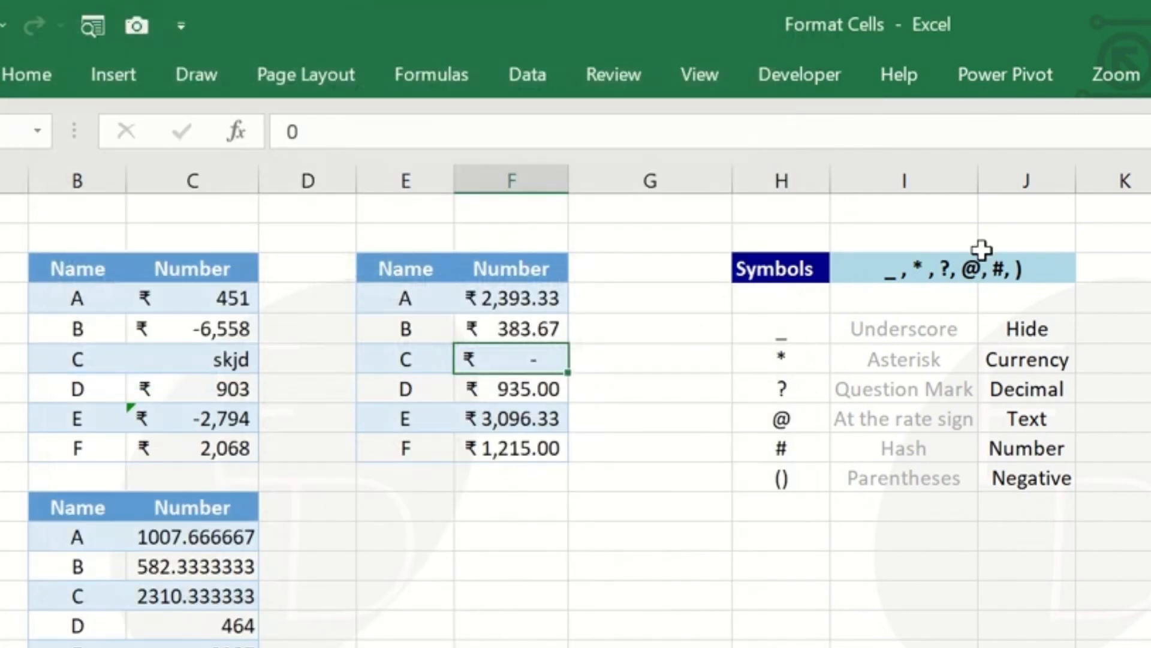
- Review the @ and # entries in the symbols list against the formatted values in the tables
{"action": "key", "text": "Down"}
{"action": "key", "text": "Down"}
{"action": "key", "text": "Right"}
{"action": "key", "text": "Right"}
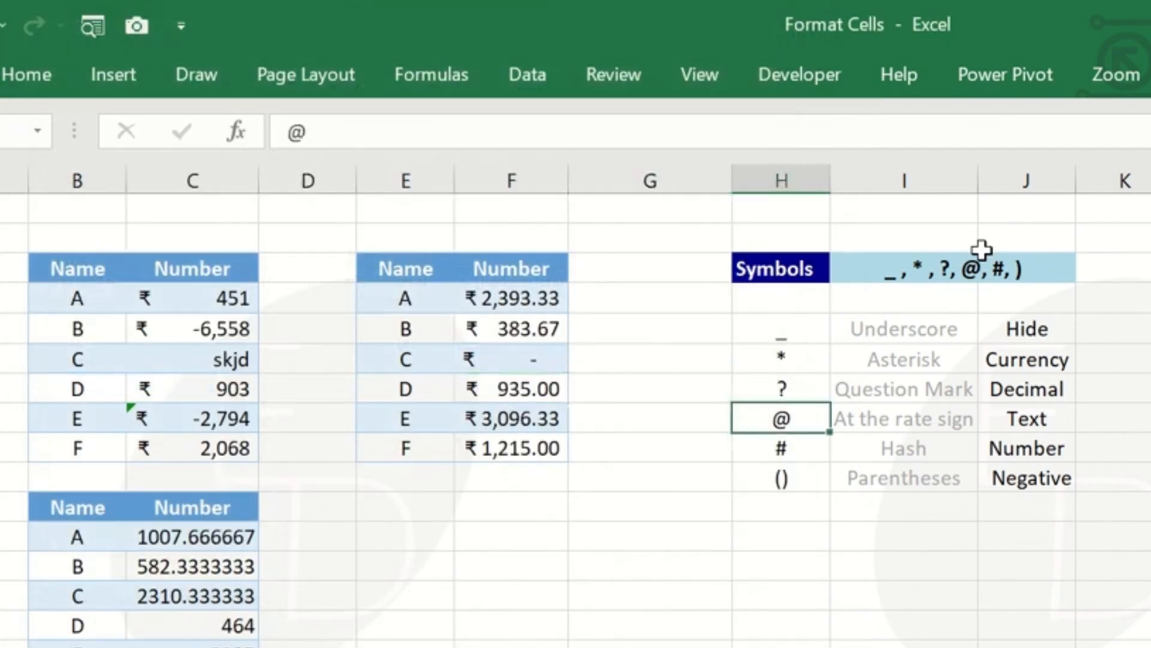
{"action": "key", "text": "Left"}
{"action": "key", "text": "Left"}
{"action": "key", "text": "Left"}
{"action": "key", "text": "Up"}
{"action": "key", "text": "Left"}
{"action": "key", "text": "Left"}
{"action": "key", "text": "Left"}
{"action": "key", "text": "Up"}
{"action": "key", "text": "Right"}
{"action": "key", "text": "Right"}
{"action": "key", "text": "Right"}
{"action": "key", "text": "Right"}
{"action": "key", "text": "Down"}
{"action": "key", "text": "Down"}
{"action": "key", "text": "Down"}
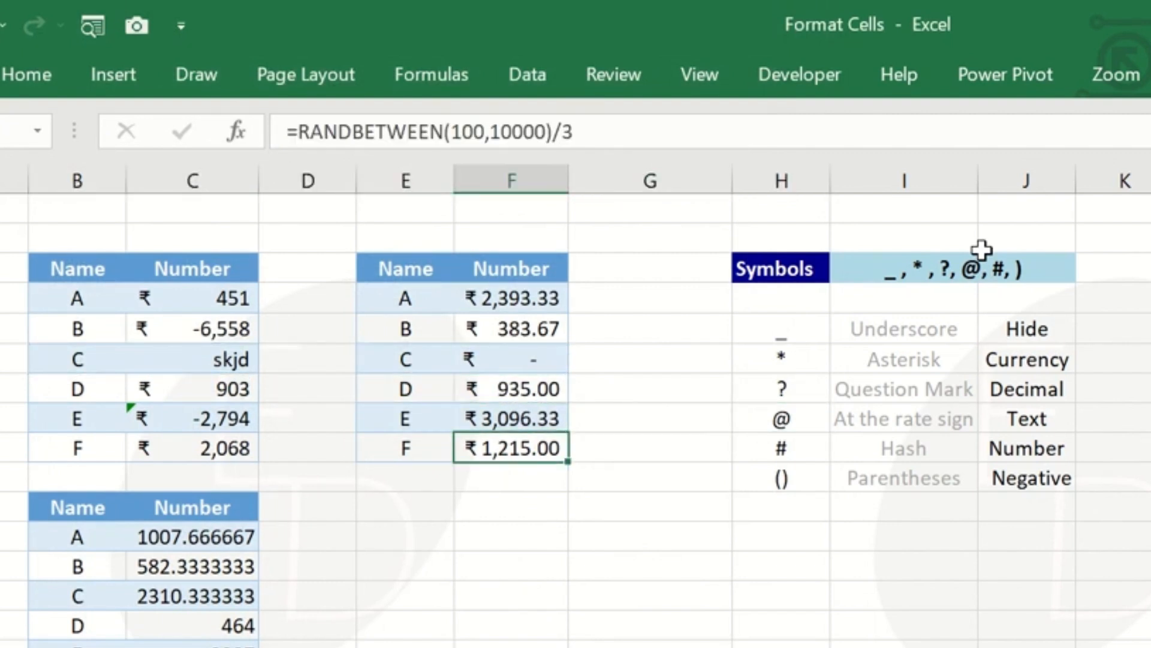
{"action": "key", "text": "Right"}
{"action": "key", "text": "Right"}
{"action": "key", "text": "Down"}
{"action": "key", "text": "Up"}
- For the second table's Number values A to F, try removing ,## from the positive section of the custom format code
{"action": "key", "text": "Left"}
{"action": "key", "text": "Left"}
{"action": "key", "text": "Up"}
{"action": "key", "text": "Up"}
{"action": "key", "text": "Up"}
{"action": "key", "text": "Up"}
{"action": "key", "text": "Up"}
{"action": "key", "text": "shift+Down"}
{"action": "key", "text": "shift+Down"}
{"action": "key", "text": "shift+Down"}
{"action": "key", "text": "shift+Down"}
{"action": "key", "text": "shift+Down"}
{"action": "key", "text": "ctrl+1"}
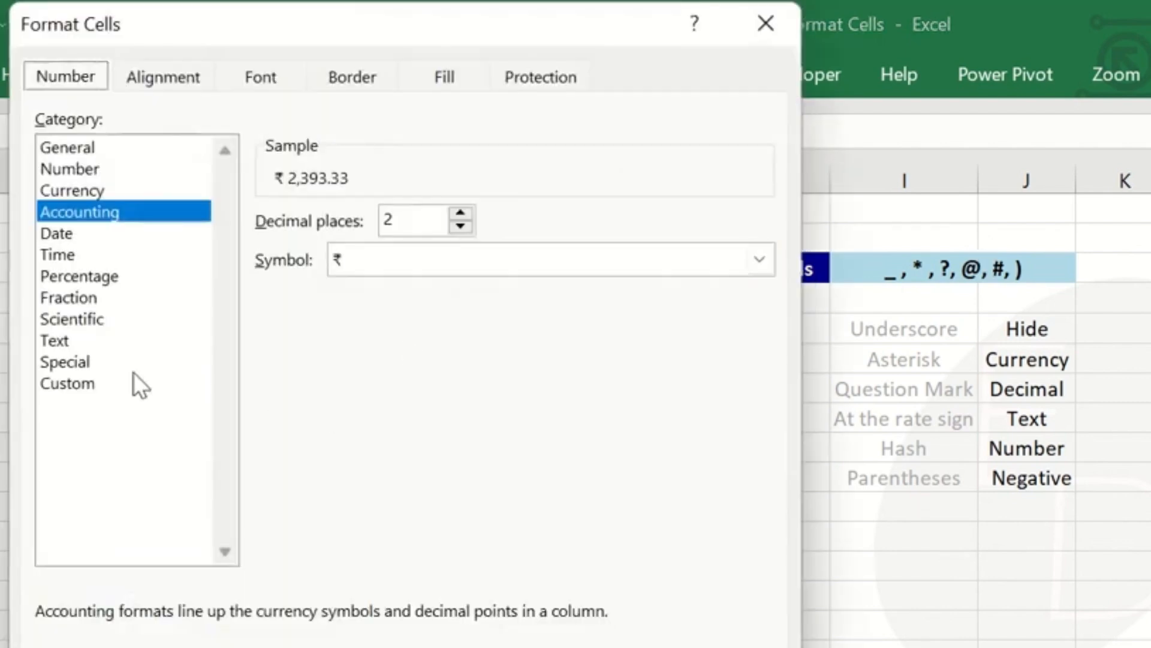
{"action": "left_click", "coordinate": [133, 379]}
{"action": "left_click", "coordinate": [328, 245]}
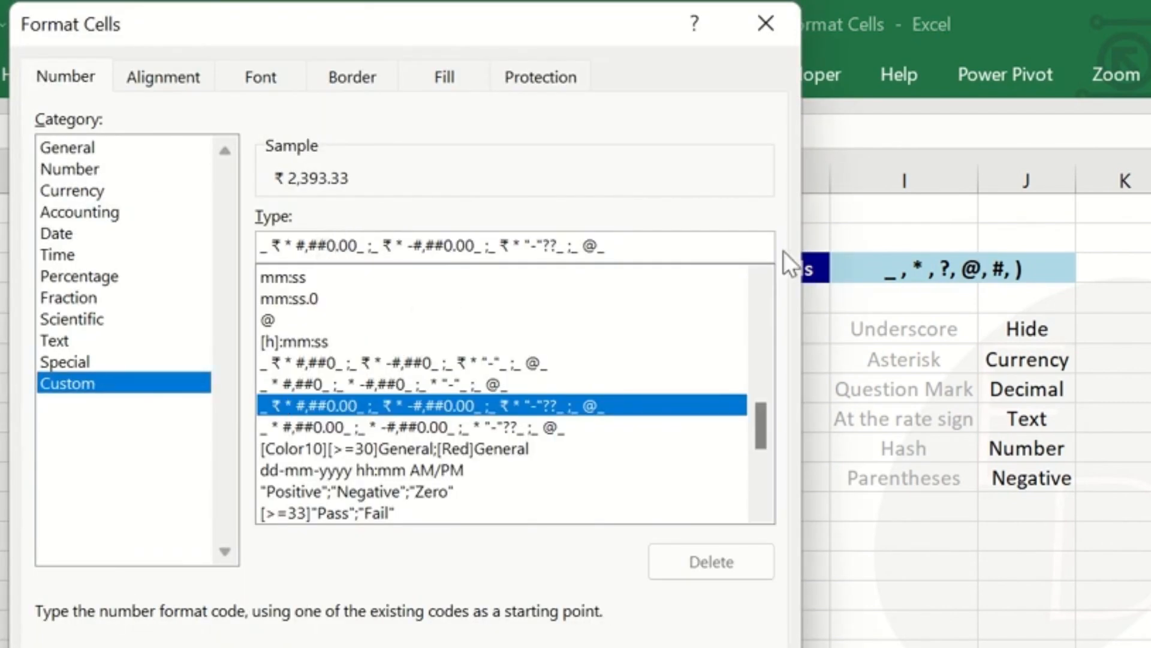
{"action": "key", "text": "BackSpace"}
{"action": "key", "text": "BackSpace"}
{"action": "key", "text": "BackSpace"}
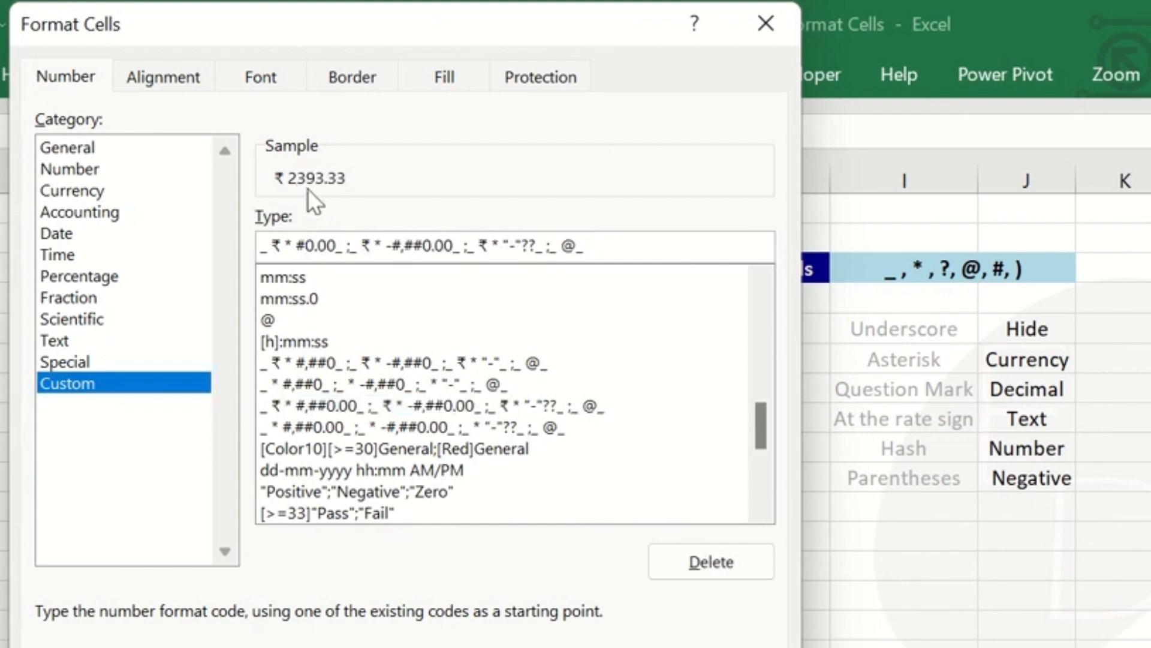
- Restore the positive section of the format code to #,##0.00, also testing it as #,0.00
{"action": "type", "text": ",#"}
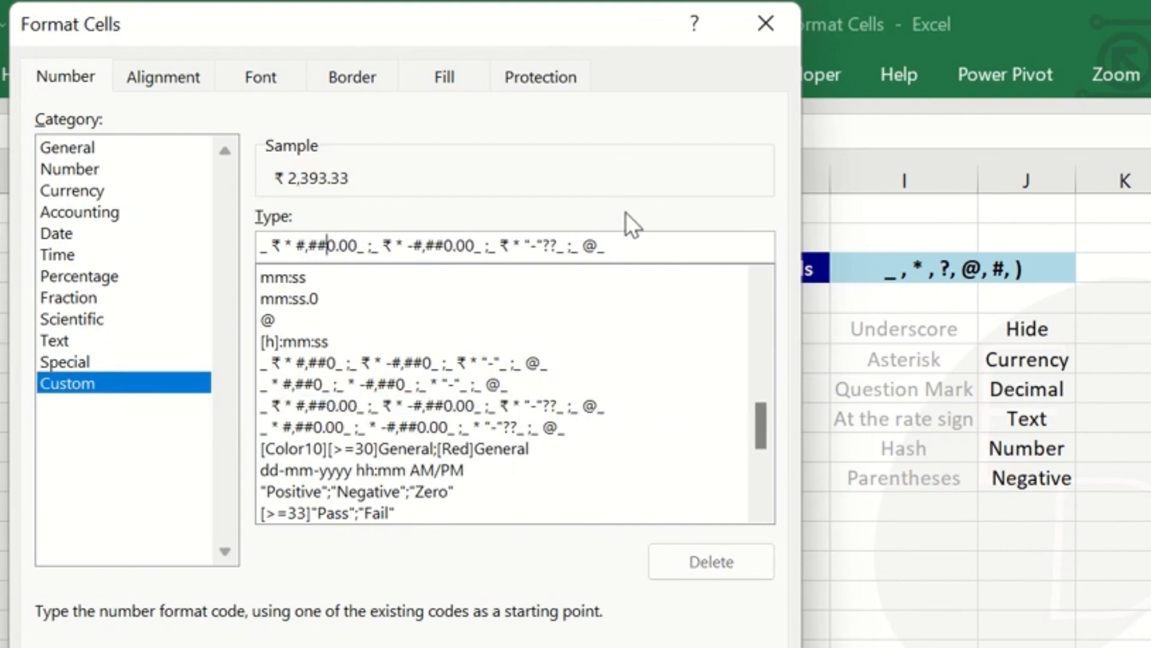
{"action": "key", "text": "BackSpace"}
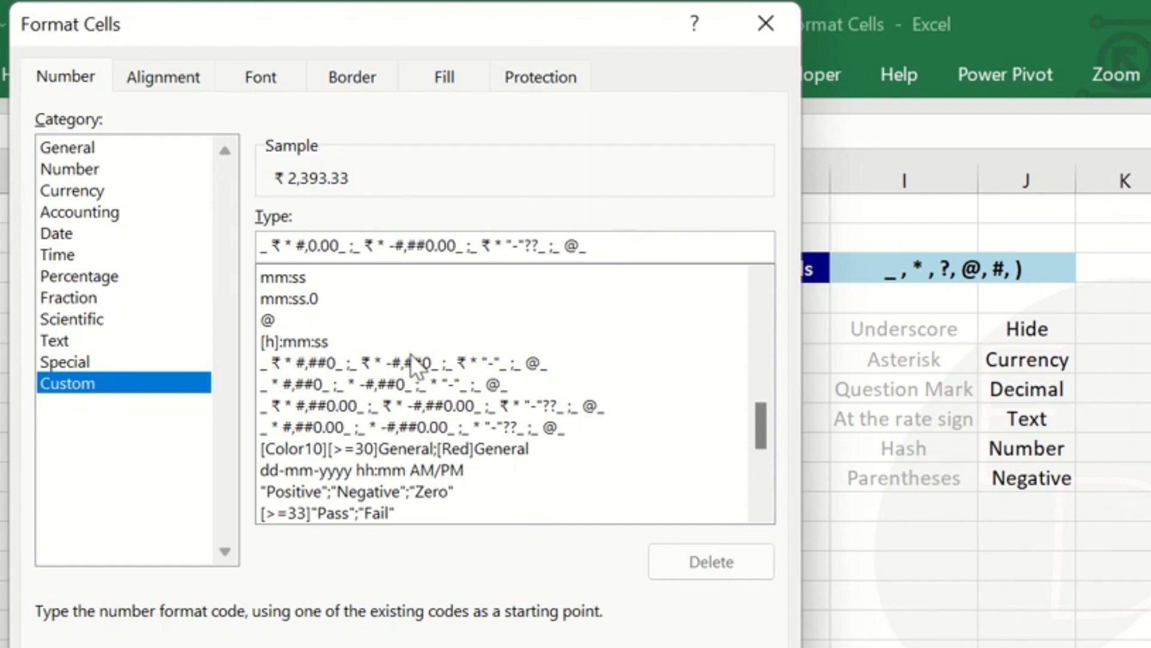
{"action": "type", "text": ",##"}
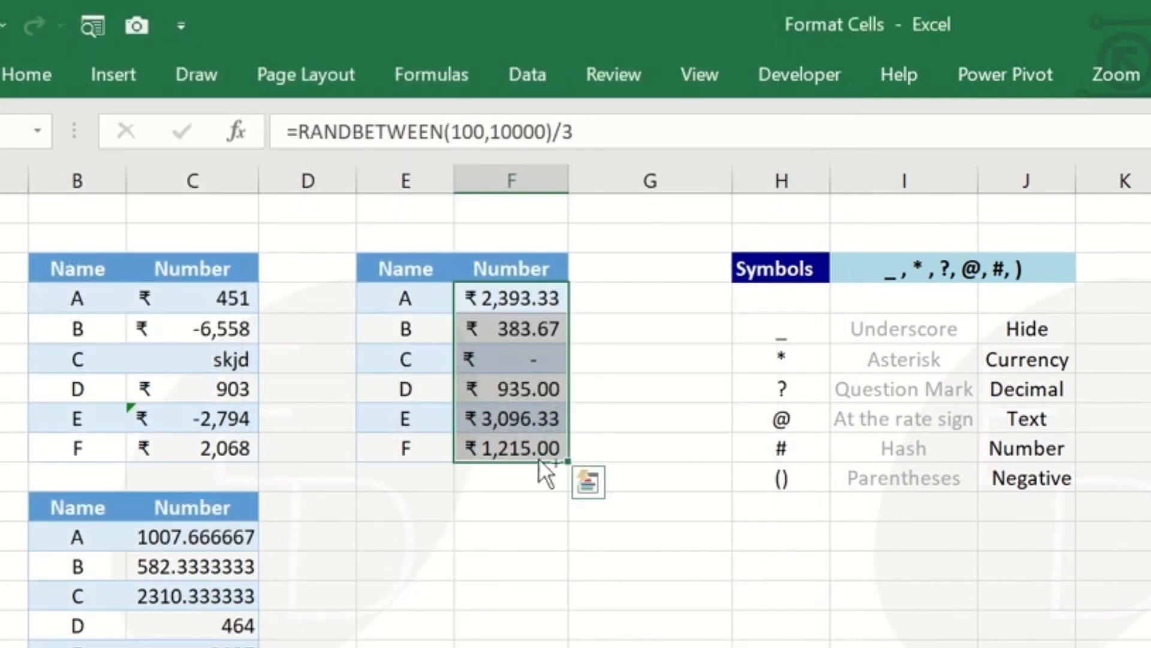
- Remove ,## from the positive section of the second table's custom number format, leaving #0.00, and apply it
{"action": "key", "text": "ctrl+1"}
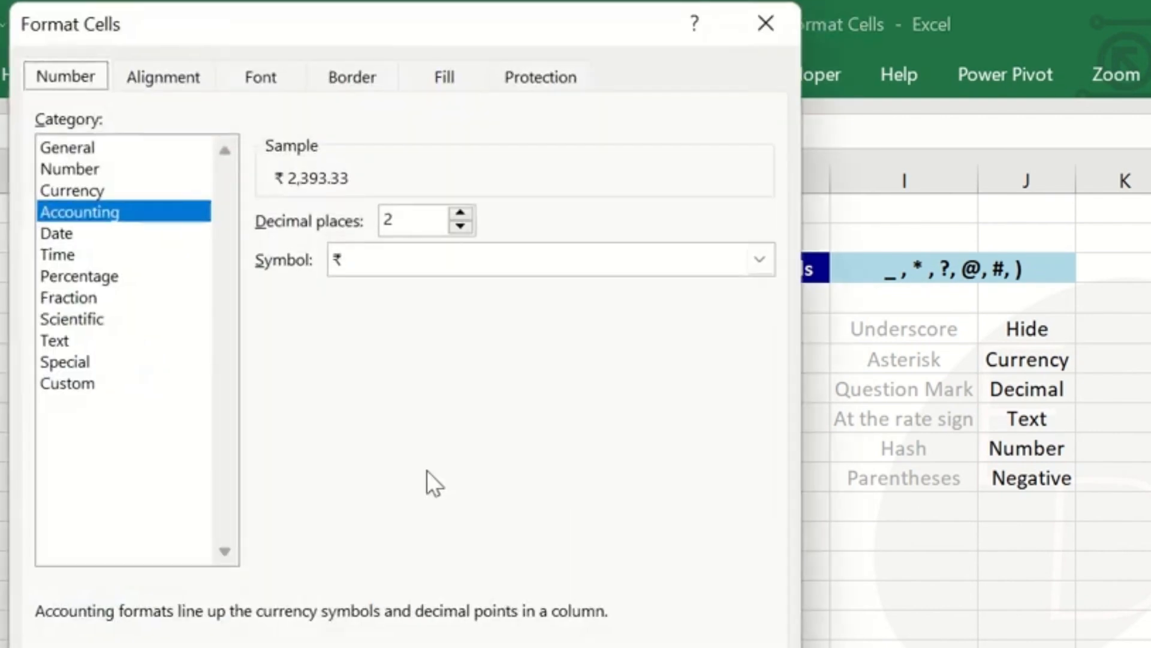
{"action": "left_click", "coordinate": [121, 379]}
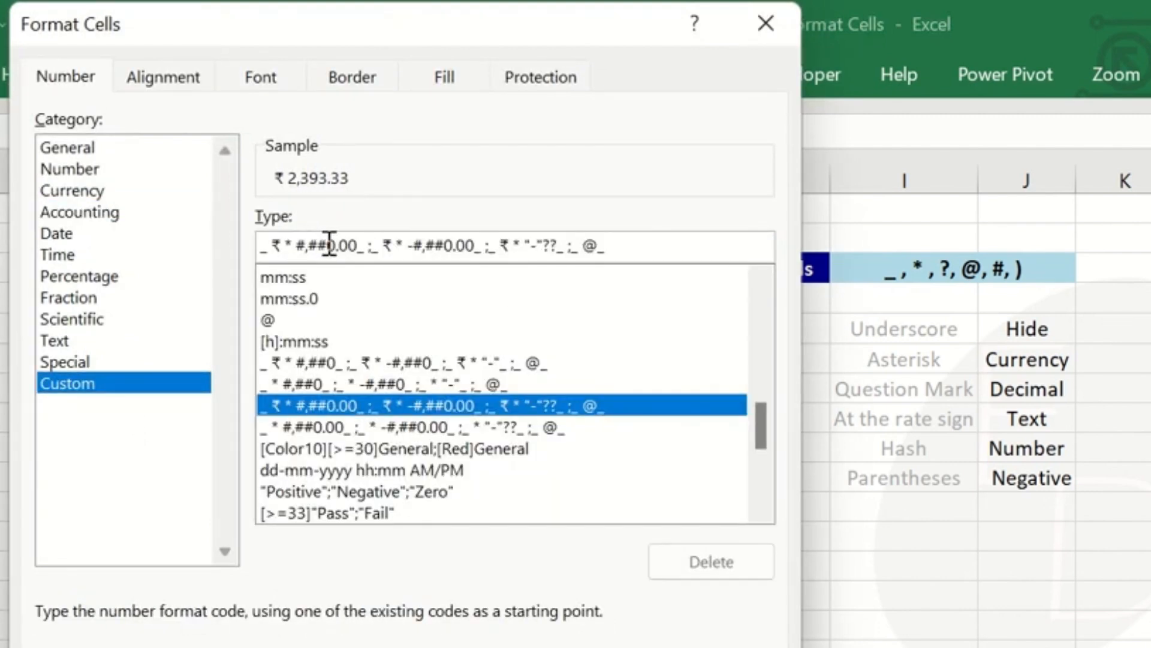
{"action": "left_click", "coordinate": [329, 245]}
{"action": "key", "text": "BackSpace"}
{"action": "key", "text": "BackSpace"}
{"action": "key", "text": "BackSpace"}
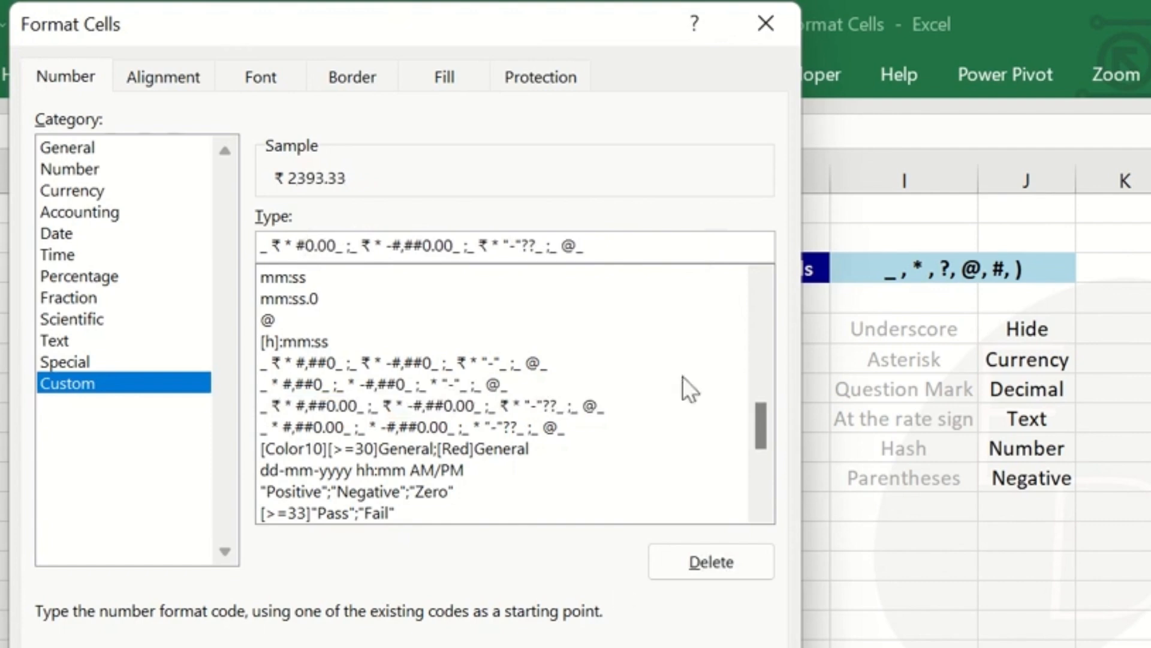
{"action": "key", "text": "Return"}
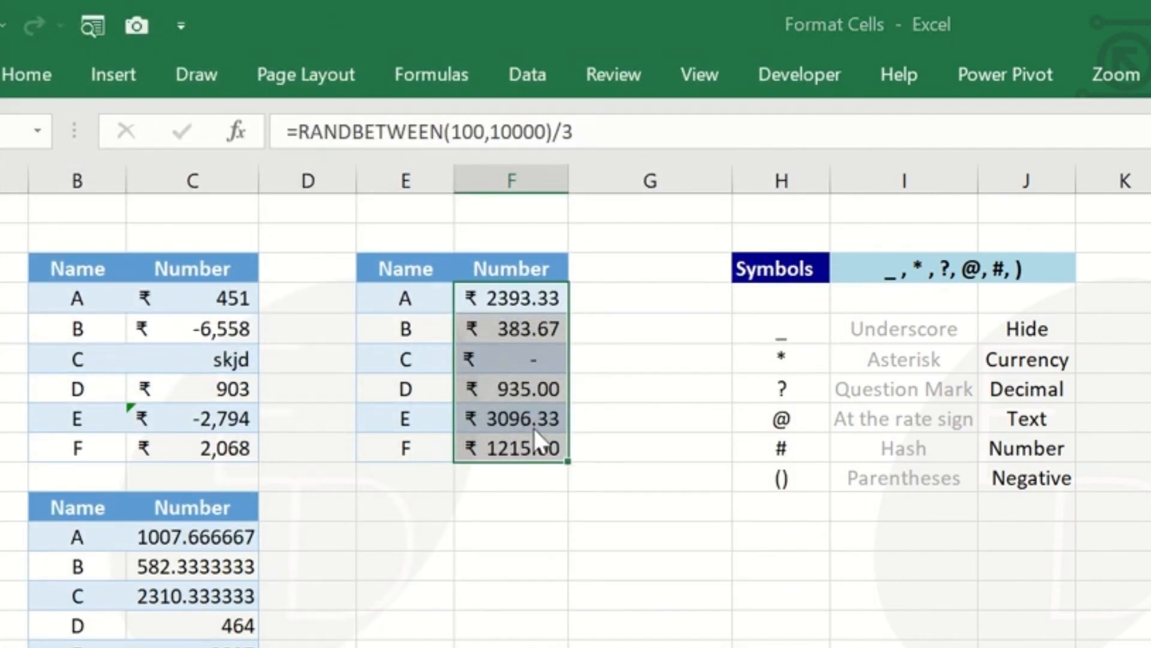
{"action": "key", "text": "ctrl+1"}
{"action": "key", "text": "Return"}
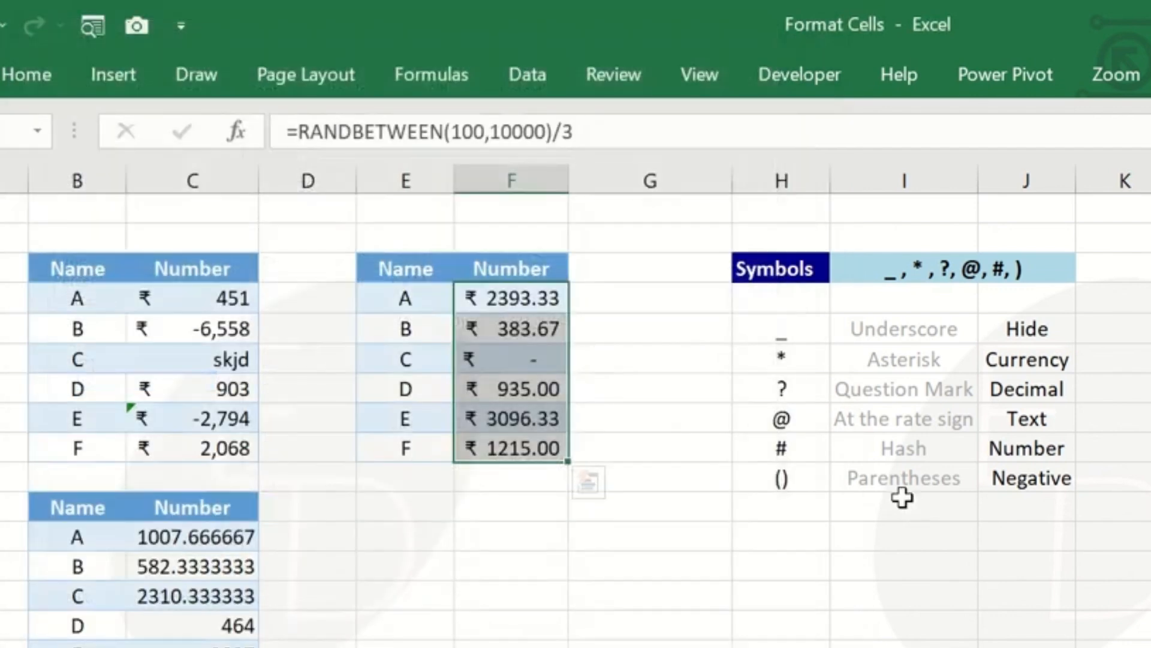
- Look at the # and () entries in the symbols list and enter -3444 as name B's Number in the third table
{"action": "left_click", "coordinate": [787, 450]}
{"action": "left_click", "coordinate": [751, 470]}
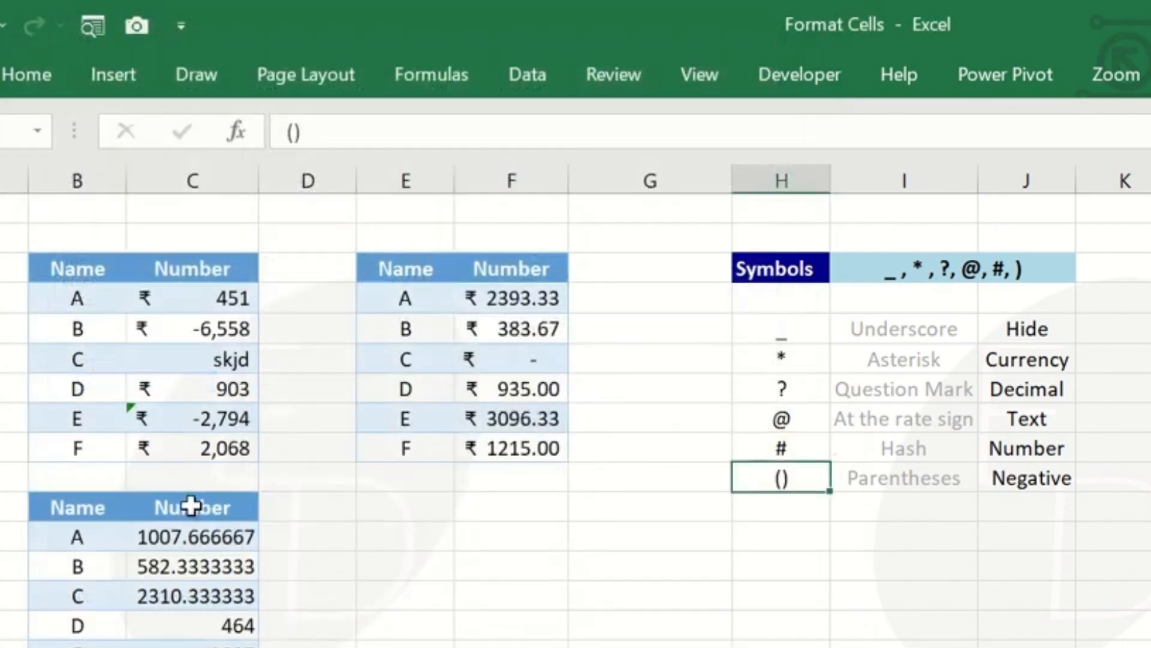
{"action": "left_click", "coordinate": [192, 535]}
{"action": "key", "text": "Down"}
{"action": "type", "text": "-3444"}
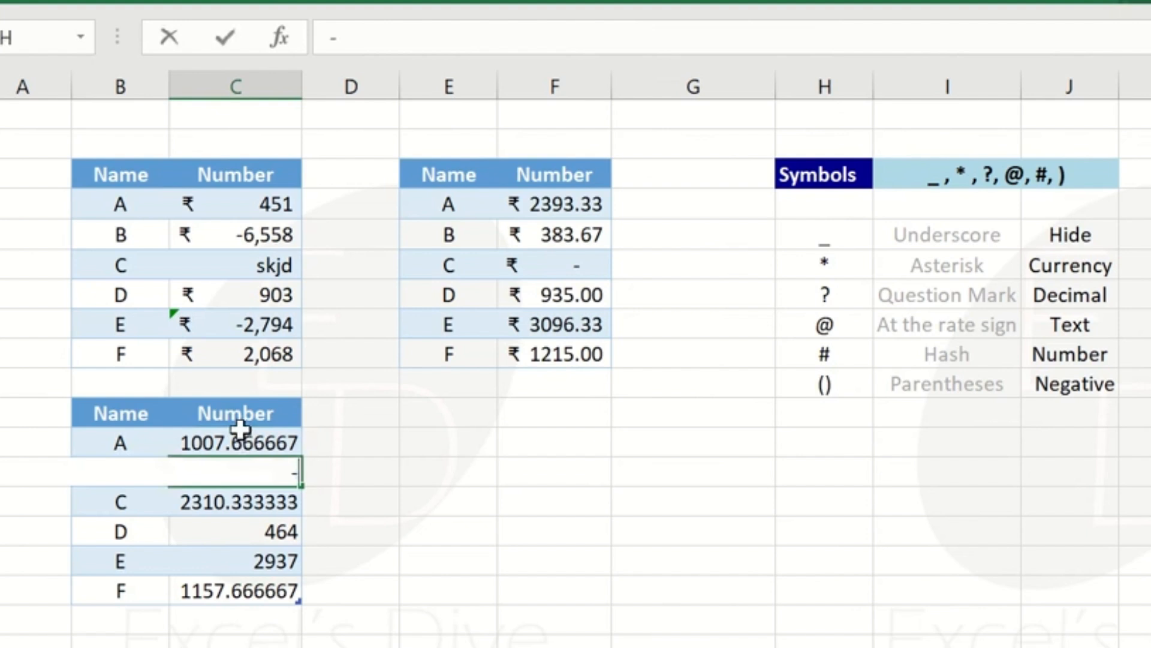
- Apply the custom format _(₹* #,##0.00_);_(₹* (#,##0.00);_(₹* "-"??_);_(@_) to all Number values in the third table
{"action": "left_click", "coordinate": [240, 430]}
{"action": "key", "text": "ctrl+shift+Down"}
{"action": "key", "text": "ctrl+1"}
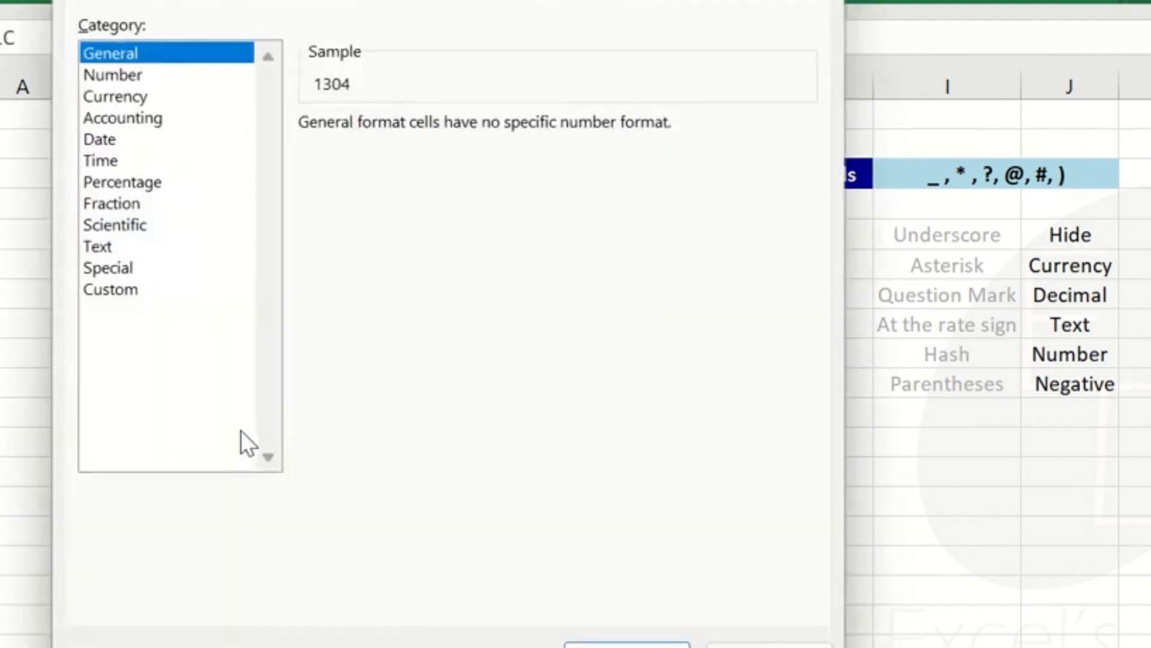
{"action": "left_click", "coordinate": [169, 292]}
{"action": "left_click", "coordinate": [412, 411]}
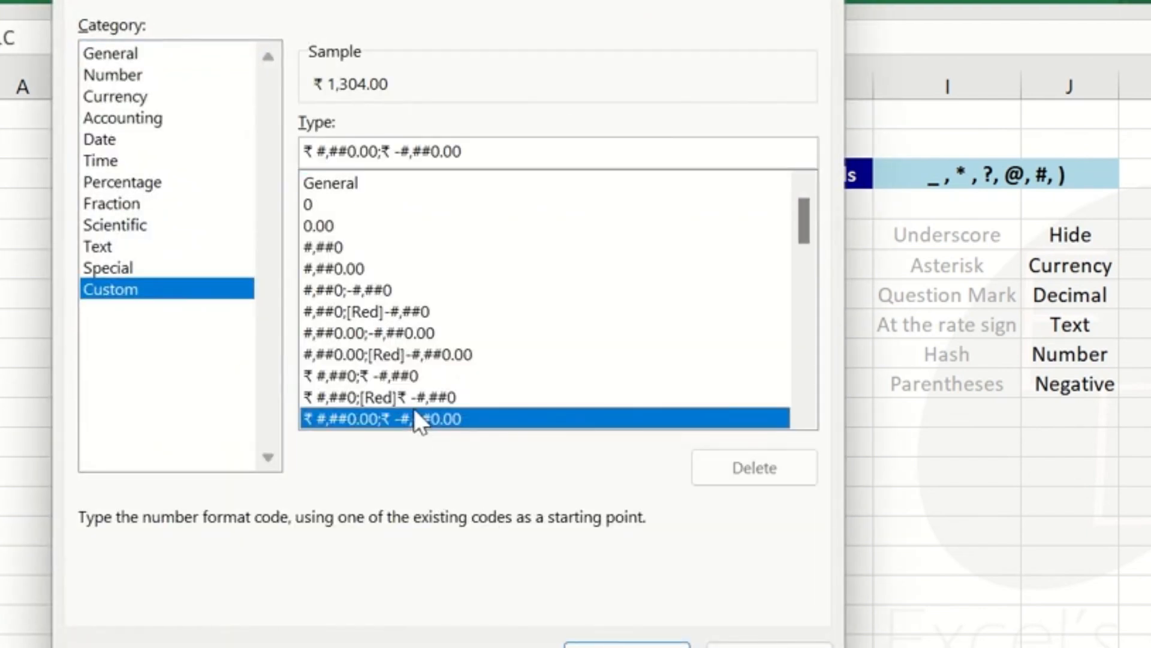
{"action": "key", "text": "Down"}
{"action": "key", "text": "Down"}
{"action": "key", "text": "Down"}
{"action": "key", "text": "Down"}
{"action": "key", "text": "Down"}
{"action": "key", "text": "Down"}
{"action": "key", "text": "Down"}
{"action": "key", "text": "Down"}
{"action": "key", "text": "Down"}
{"action": "key", "text": "Down"}
{"action": "key", "text": "Down"}
{"action": "key", "text": "Down"}
{"action": "key", "text": "Down"}
{"action": "key", "text": "Down"}
{"action": "key", "text": "Down"}
{"action": "key", "text": "Down"}
{"action": "key", "text": "Down"}
{"action": "key", "text": "Down"}
{"action": "key", "text": "Down"}
{"action": "key", "text": "Down"}
{"action": "key", "text": "Down"}
{"action": "key", "text": "Down"}
{"action": "key", "text": "Down"}
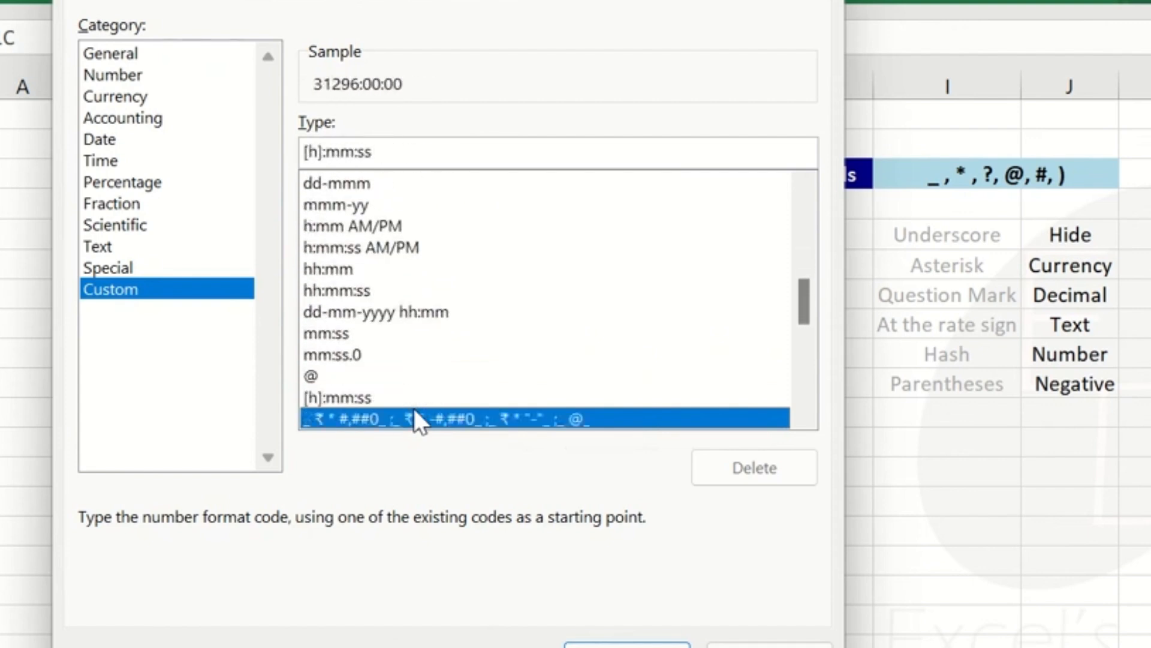
{"action": "key", "text": "Up"}
{"action": "key", "text": "Up"}
{"action": "key", "text": "Down"}
{"action": "key", "text": "Down"}
{"action": "key", "text": "Down"}
{"action": "key", "text": "Down"}
{"action": "key", "text": "Down"}
{"action": "key", "text": "Down"}
{"action": "key", "text": "Down"}
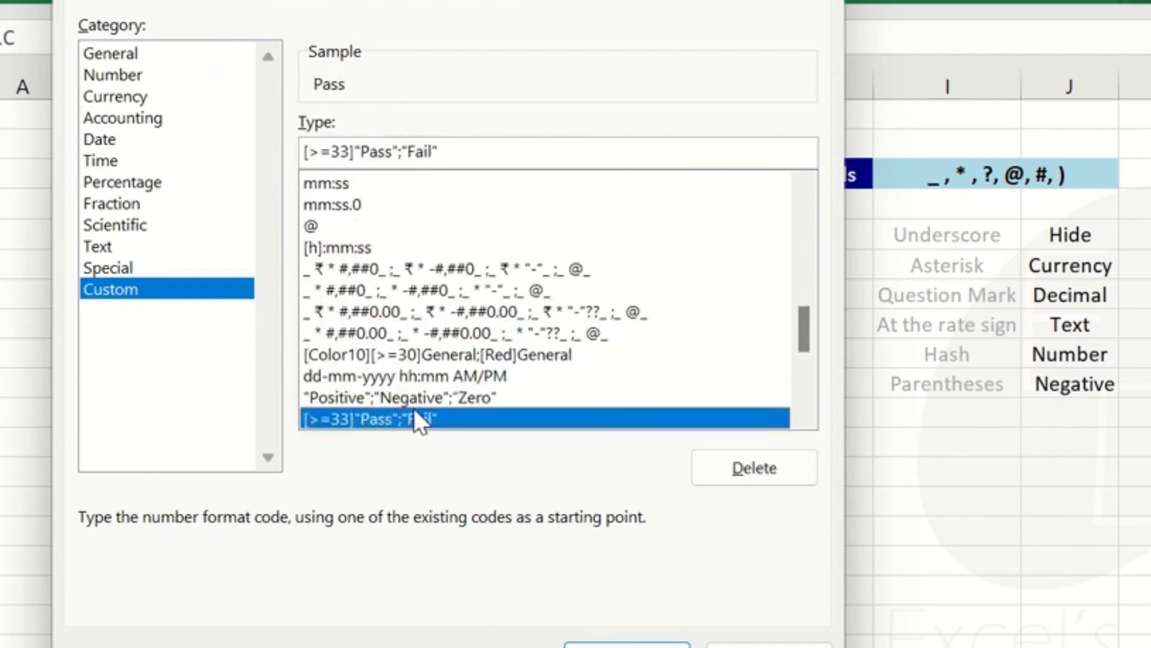
{"action": "key", "text": "Down"}
{"action": "key", "text": "Down"}
{"action": "key", "text": "Down"}
{"action": "key", "text": "Up"}
{"action": "key", "text": "Up"}
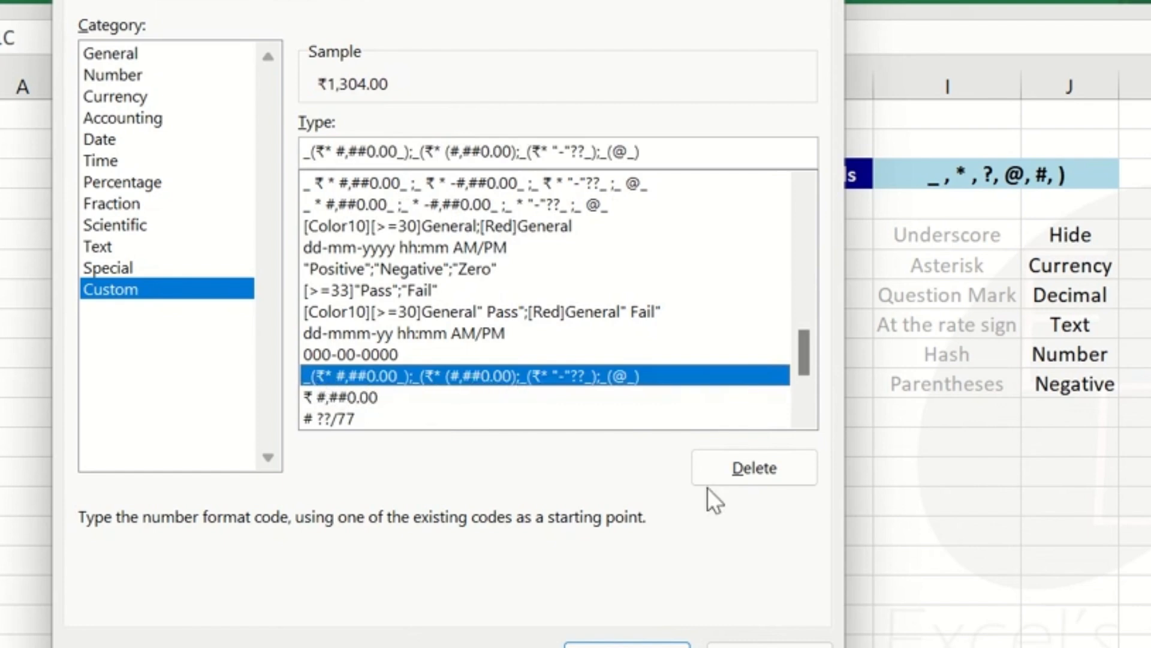
{"action": "left_click", "coordinate": [626, 643]}
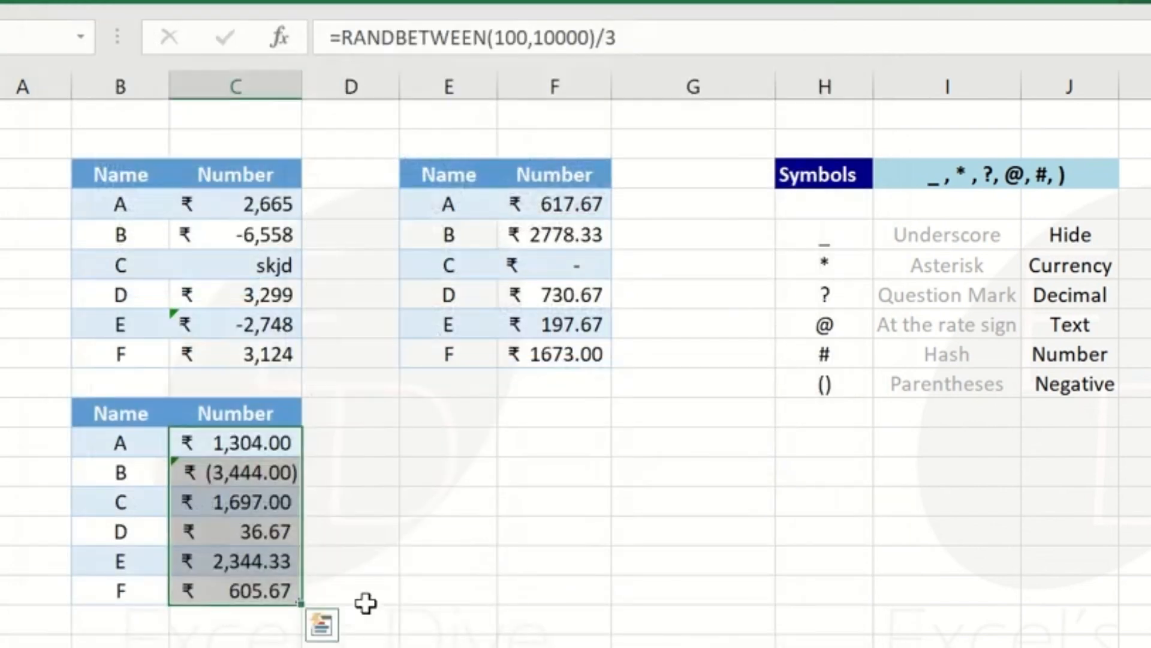
- Check name B's underlying value in the third table and view the format code applied to the Number values
{"action": "key", "text": "Down"}
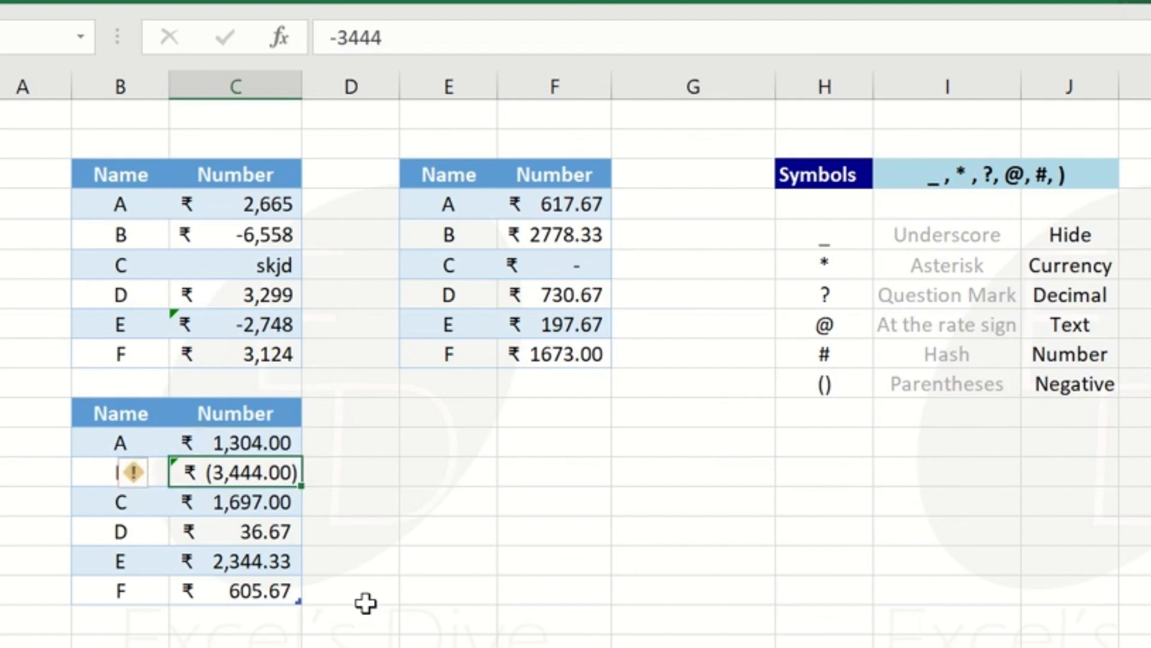
{"action": "key", "text": "Up"}
{"action": "key", "text": "ctrl+shift+Down"}
{"action": "key", "text": "ctrl+1"}
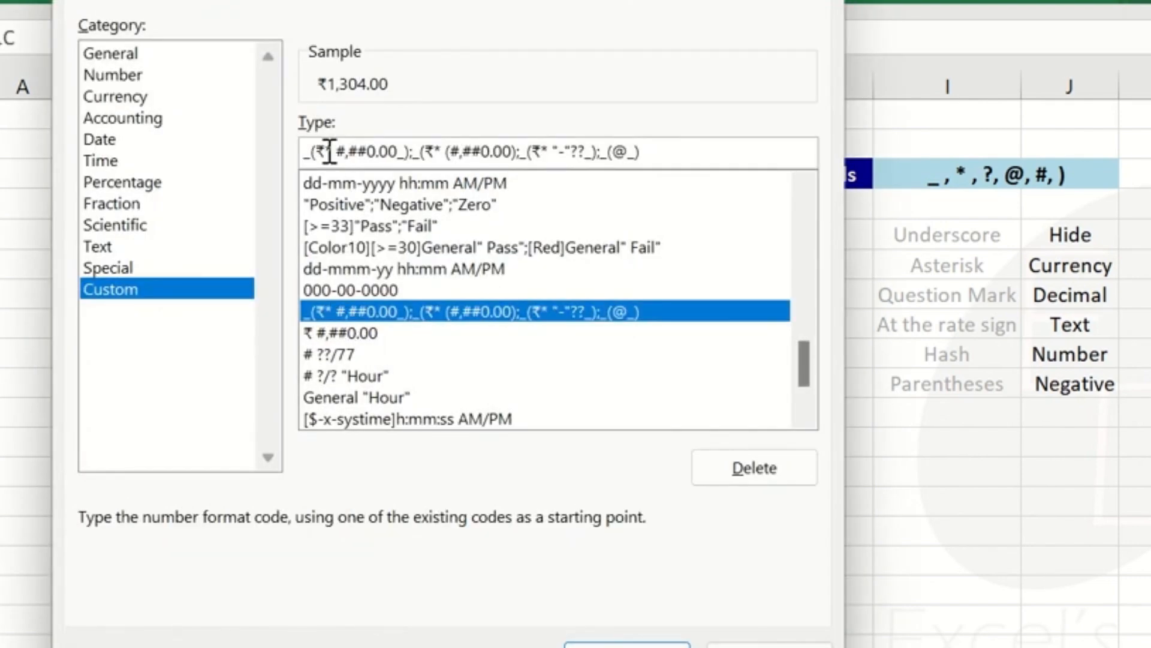
{"action": "key", "text": "ctrl+shift+Tab"}
{"action": "key", "text": "Escape"}
- Examine the third table's Number format code section by section, covering its positive, negative, zero and text parts
{"action": "key", "text": "Down"}
{"action": "key", "text": "Up"}
{"action": "key", "text": "ctrl+shift+Down"}
{"action": "key", "text": "ctrl+1"}
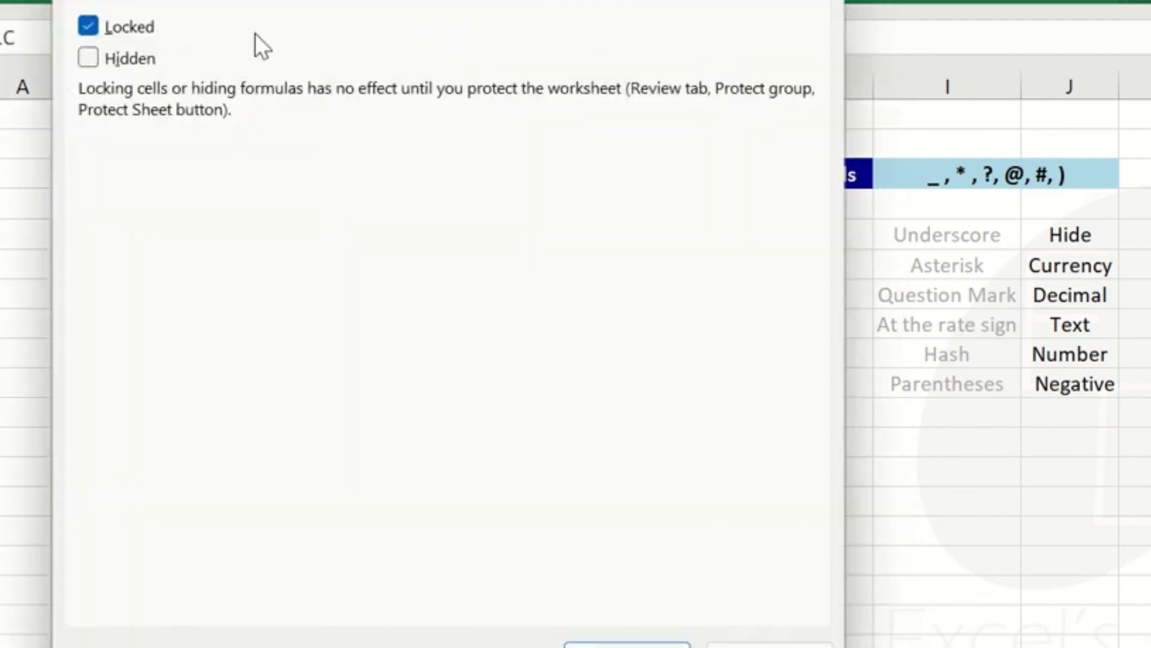
{"action": "left_click", "coordinate": [118, 6]}
{"action": "left_click", "coordinate": [317, 151]}
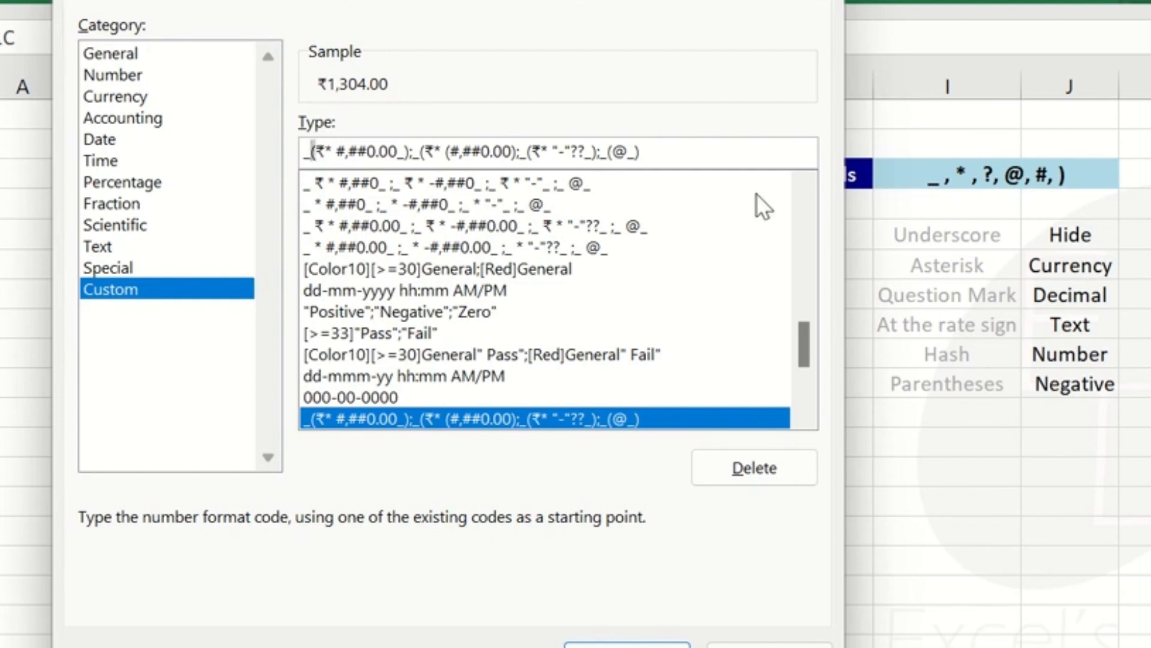
{"action": "key", "text": "Right"}
{"action": "key", "text": "Right"}
{"action": "key", "text": "Right"}
{"action": "key", "text": "Right"}
{"action": "key", "text": "Right"}
{"action": "key", "text": "Right"}
{"action": "key", "text": "Right"}
{"action": "key", "text": "Right"}
{"action": "key", "text": "Right"}
{"action": "key", "text": "Right"}
{"action": "key", "text": "Right"}
{"action": "key", "text": "Right"}
{"action": "key", "text": "Right"}
{"action": "key", "text": "Right"}
{"action": "key", "text": "Right"}
{"action": "key", "text": "Right"}
{"action": "key", "text": "Right"}
{"action": "key", "text": "Right"}
{"action": "key", "text": "Right"}
{"action": "key", "text": "Right"}
{"action": "key", "text": "Right"}
{"action": "key", "text": "Right"}
{"action": "key", "text": "Right"}
{"action": "key", "text": "Right"}
{"action": "key", "text": "Right"}
{"action": "key", "text": "Right"}
{"action": "key", "text": "Right"}
{"action": "key", "text": "Left"}
{"action": "key", "text": "Left"}
{"action": "key", "text": "Left"}
{"action": "key", "text": "Left"}
{"action": "key", "text": "Left"}
{"action": "key", "text": "Left"}
{"action": "key", "text": "Left"}
{"action": "key", "text": "Left"}
{"action": "key", "text": "Left"}
{"action": "key", "text": "Right"}
{"action": "key", "text": "Right"}
{"action": "key", "text": "Right"}
{"action": "key", "text": "Right"}
{"action": "key", "text": "Right"}
{"action": "key", "text": "Right"}
{"action": "key", "text": "Right"}
{"action": "key", "text": "Right"}
{"action": "key", "text": "Right"}
{"action": "key", "text": "Right"}
{"action": "key", "text": "Right"}
{"action": "key", "text": "Right"}
{"action": "key", "text": "Right"}
{"action": "key", "text": "Right"}
{"action": "key", "text": "Right"}
{"action": "key", "text": "Right"}
{"action": "key", "text": "Right"}
{"action": "key", "text": "Right"}
{"action": "key", "text": "Right"}
{"action": "key", "text": "Right"}
{"action": "key", "text": "Right"}
{"action": "key", "text": "Return"}
- Enter -232 as name C's Number and the text dkjkjf as name D's Number in the third table
{"action": "key", "text": "Down"}
{"action": "key", "text": "Up"}
{"action": "key", "text": "Down"}
{"action": "key", "text": "Down"}
{"action": "type", "text": "-ddd"}
{"action": "key", "text": "BackSpace"}
{"action": "key", "text": "BackSpace"}
{"action": "key", "text": "BackSpace"}
{"action": "type", "text": "s"}
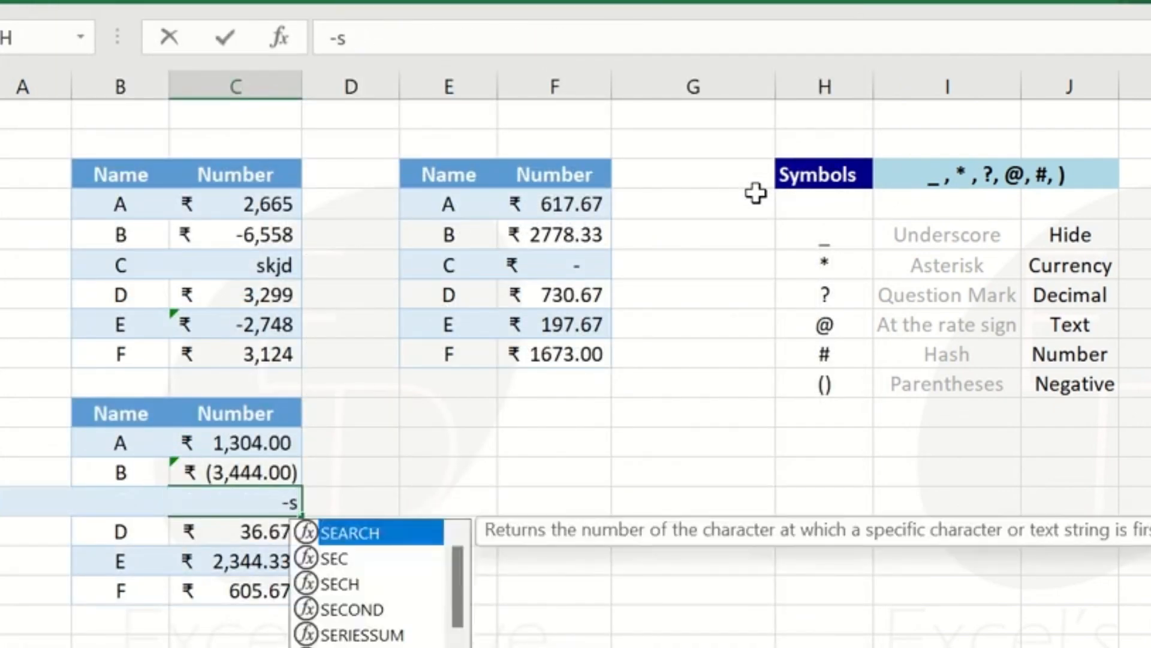
{"action": "key", "text": "BackSpace"}
{"action": "type", "text": "232"}
{"action": "key", "text": "Return"}
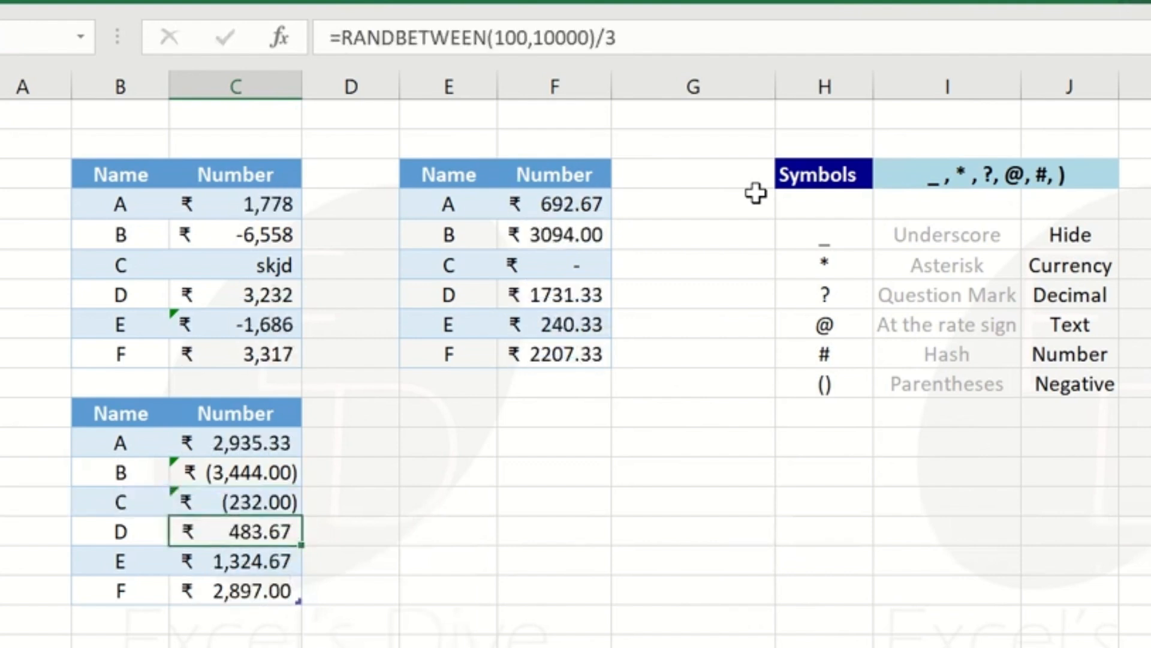
{"action": "type", "text": "dkjkjf"}
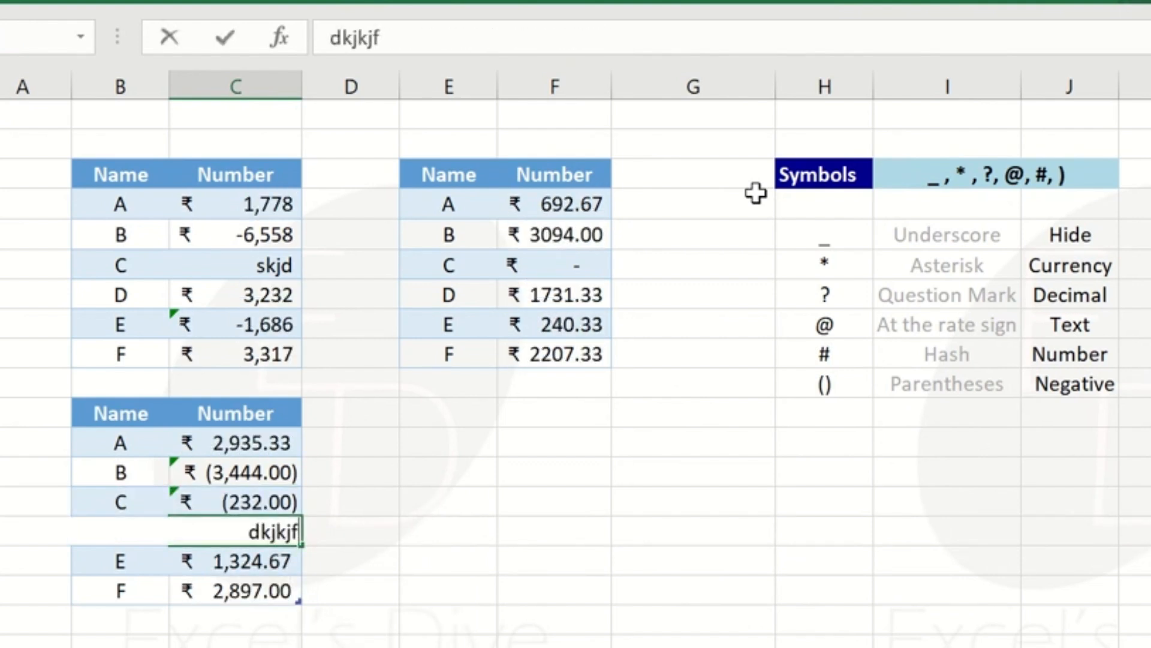
{"action": "key", "text": "Return"}
- Check name C's underlying value and view the custom format code applied to the third table's Number values
{"action": "key", "text": "Up"}
{"action": "key", "text": "Up"}
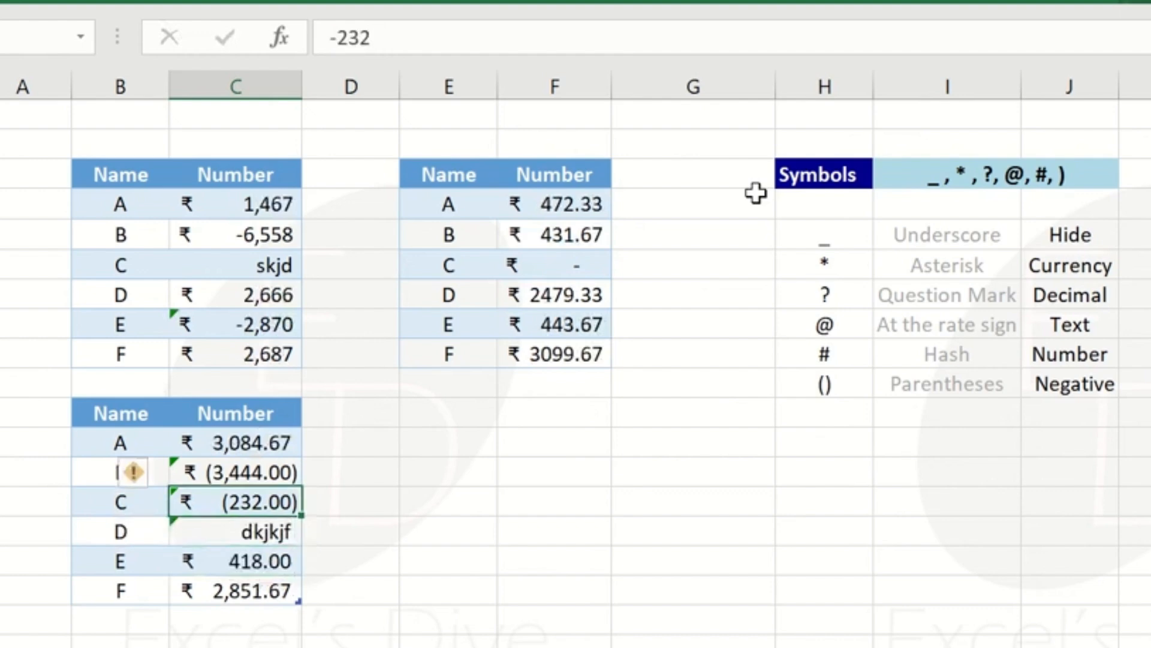
{"action": "key", "text": "Up"}
{"action": "key", "text": "Up"}
{"action": "key", "text": "ctrl+shift+Down"}
{"action": "key", "text": "ctrl+1"}
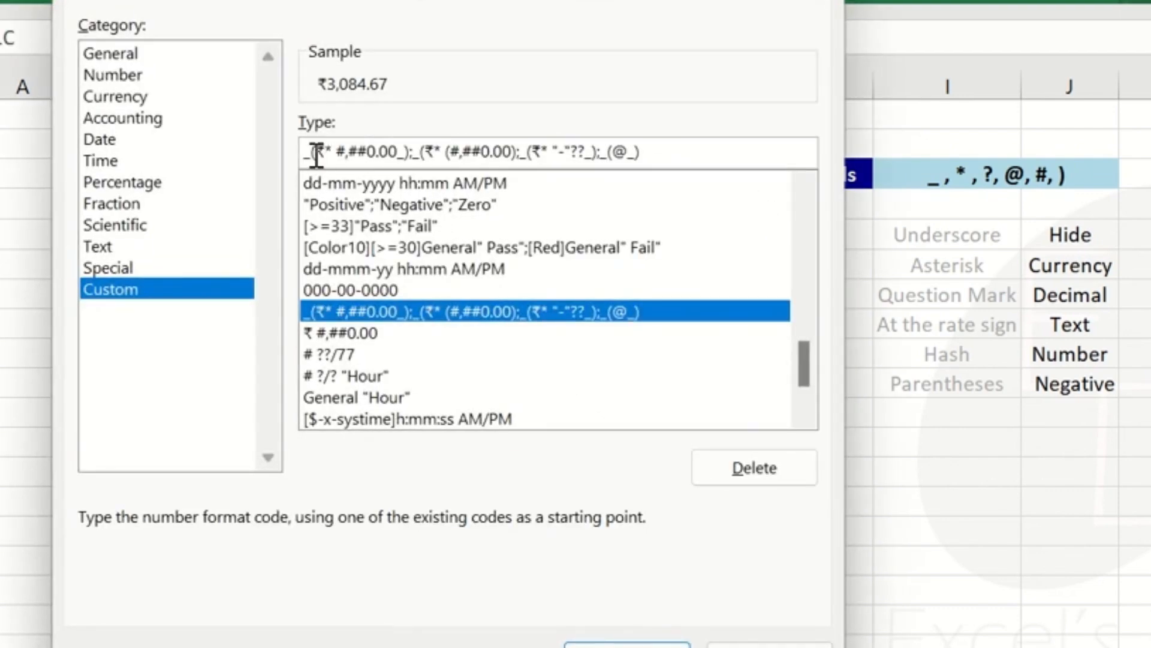
{"action": "key", "text": "Escape"}
- Select all Number values in the third table again and open their custom number format code for review
{"action": "key", "text": "Down"}
{"action": "key", "text": "Up"}
{"action": "key", "text": "ctrl+shift+Down"}
{"action": "key", "text": "Down"}
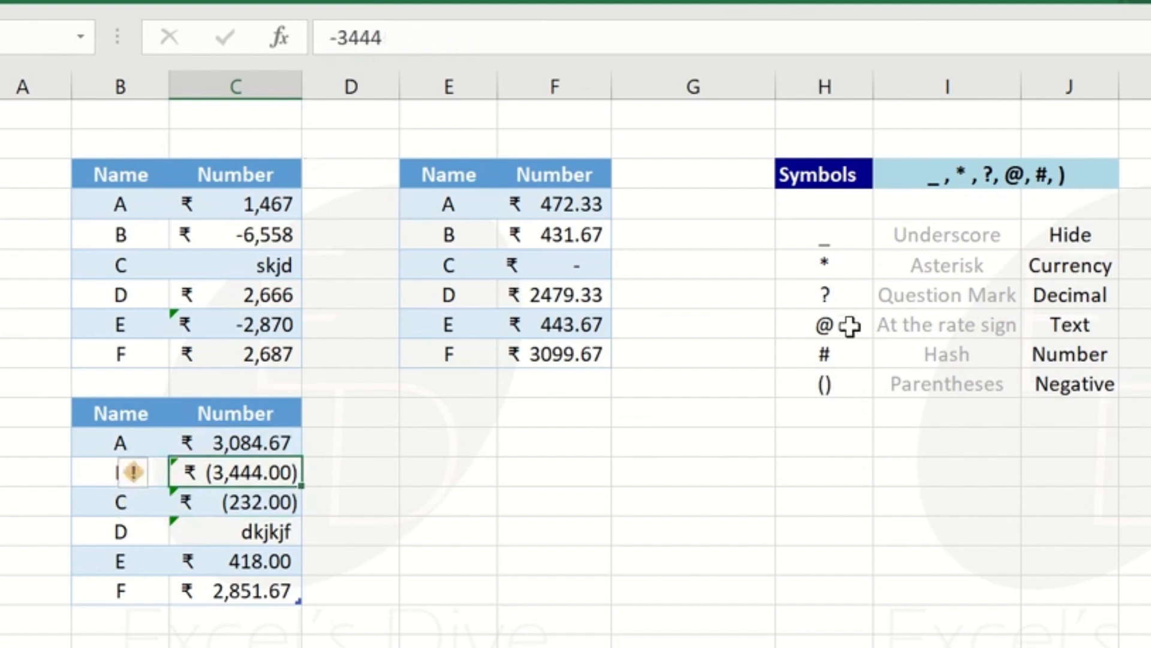
{"action": "key", "text": "Up"}
{"action": "key", "text": "ctrl+shift+Down"}
{"action": "key", "text": "ctrl+1"}
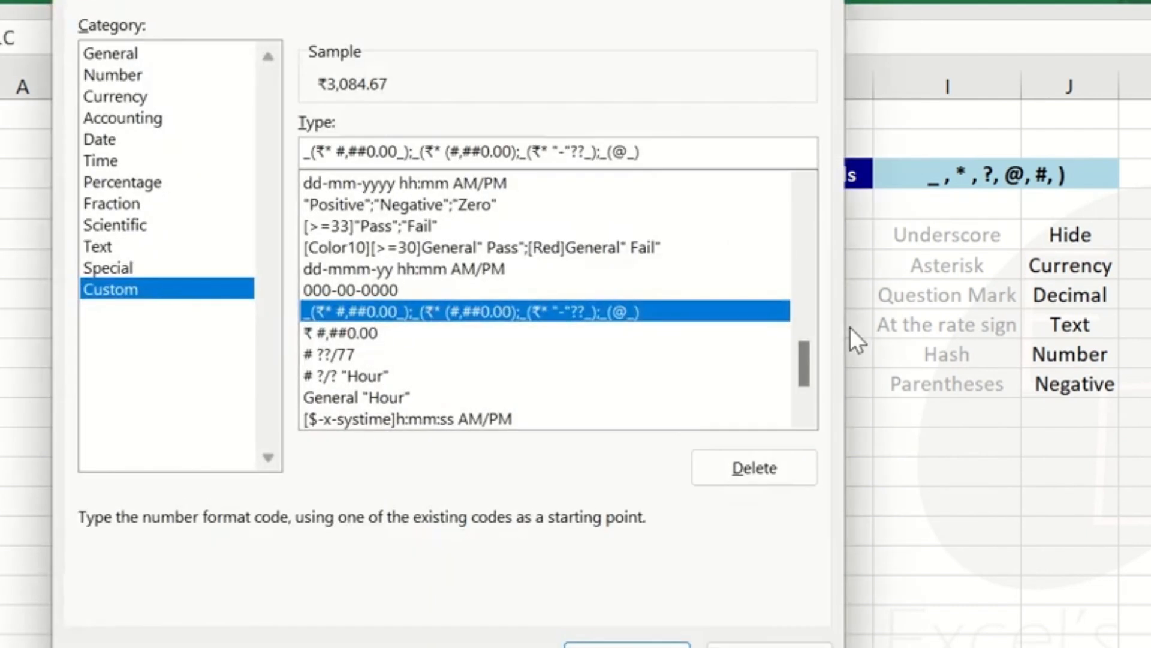